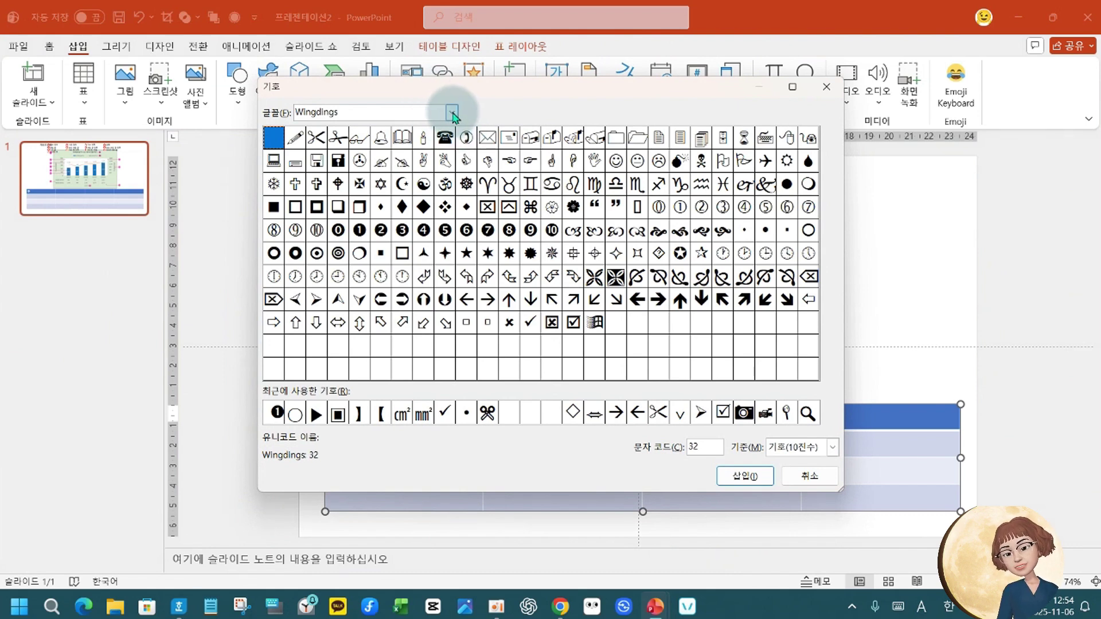
- Switch the font in the symbol dialog from Wingdings to (현재 글꼴)
left_click(452, 113)
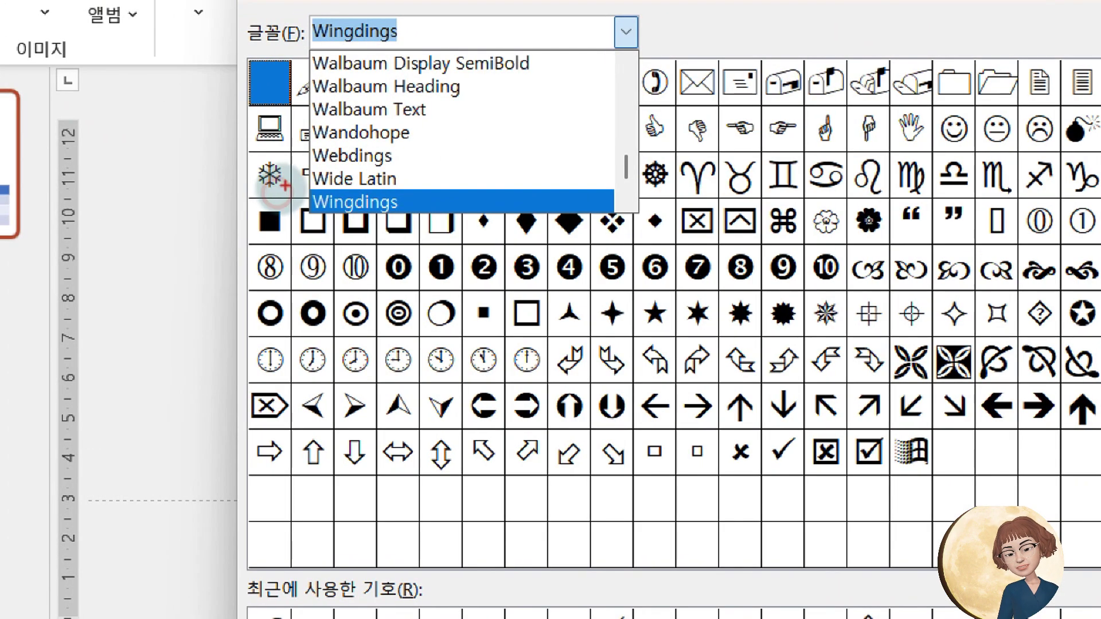
left_click_drag(289, 184, 446, 223)
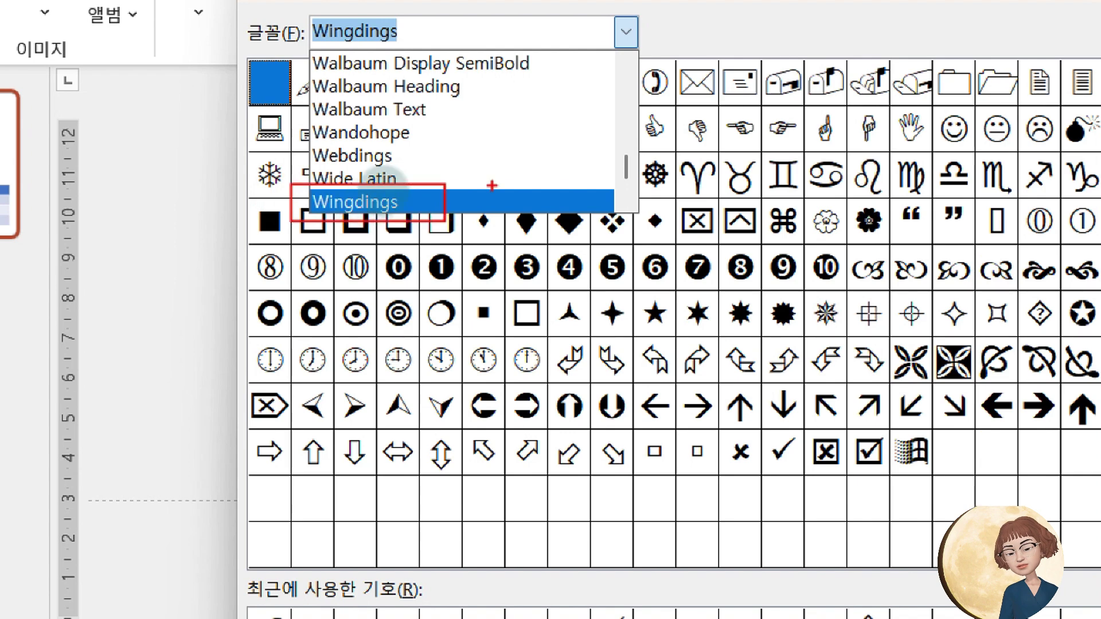
key("Escape")
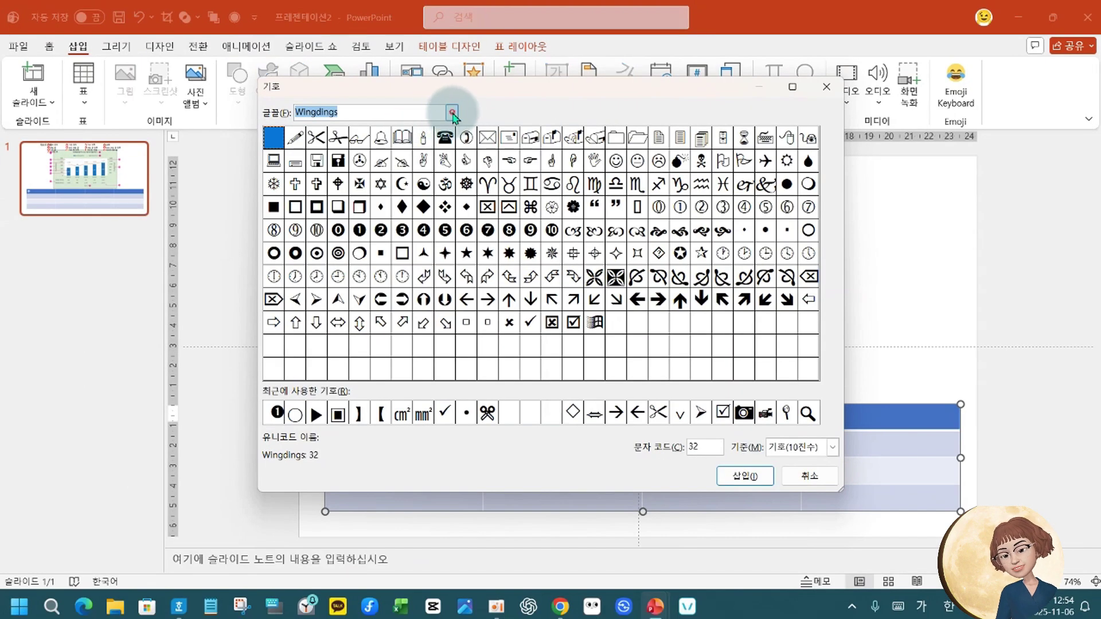
left_click(451, 112)
scroll(381, 180, "down", 2)
scroll(381, 179, "up", 8)
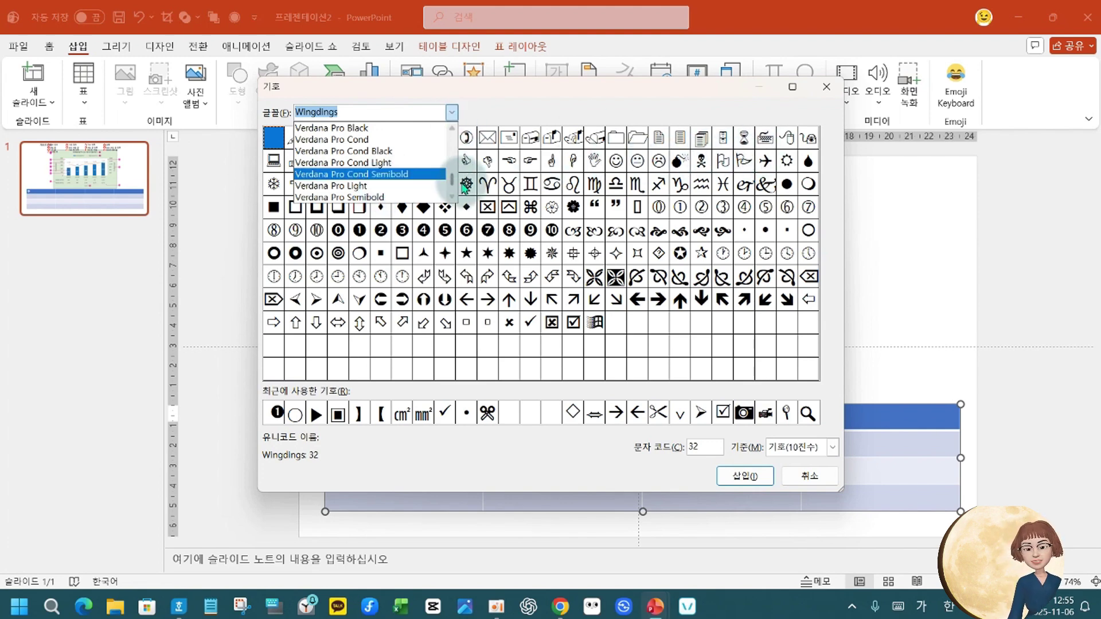
left_click_drag(452, 179, 447, 135)
left_click(401, 128)
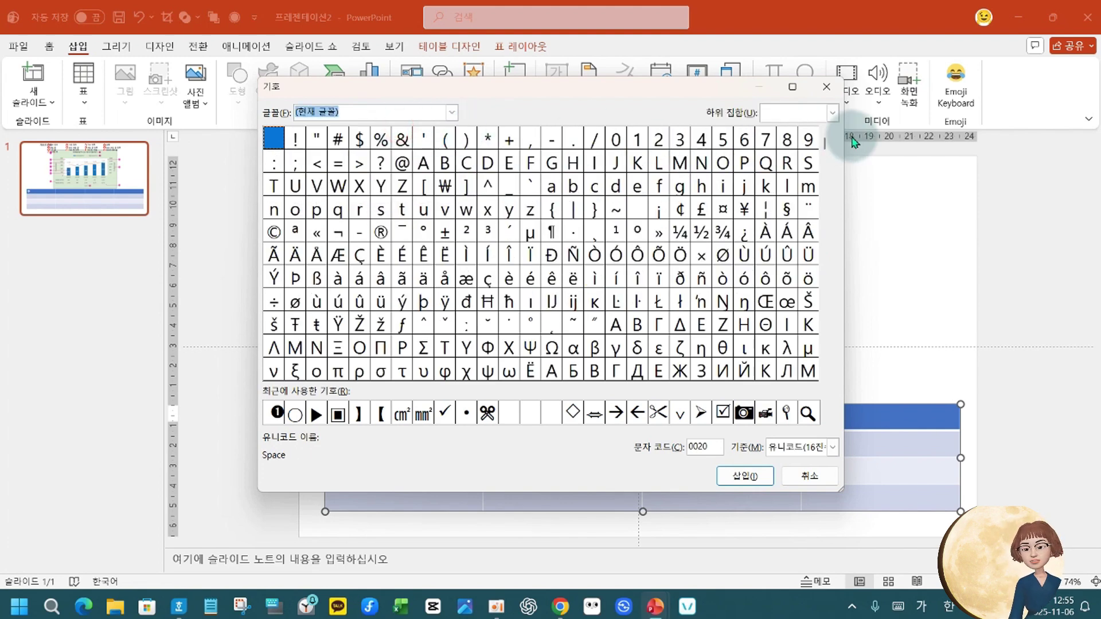
- Browse the 숫자 형식 symbol subset, followed by the 괄호 영숫자 subset
left_click(832, 113)
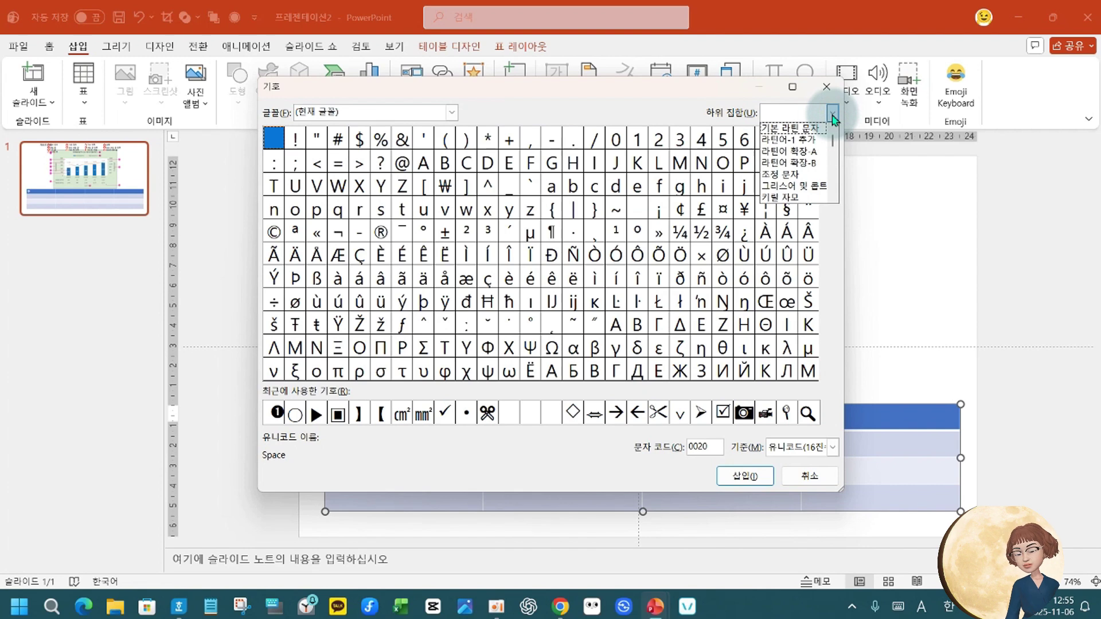
scroll(803, 198, "down", 2)
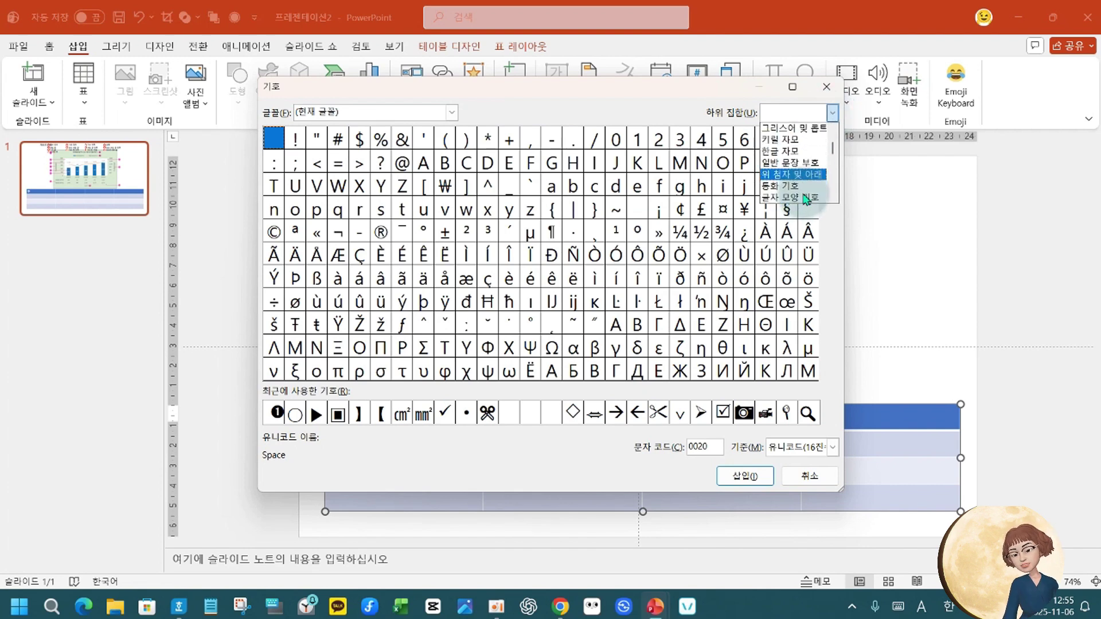
scroll(803, 196, "down", 2)
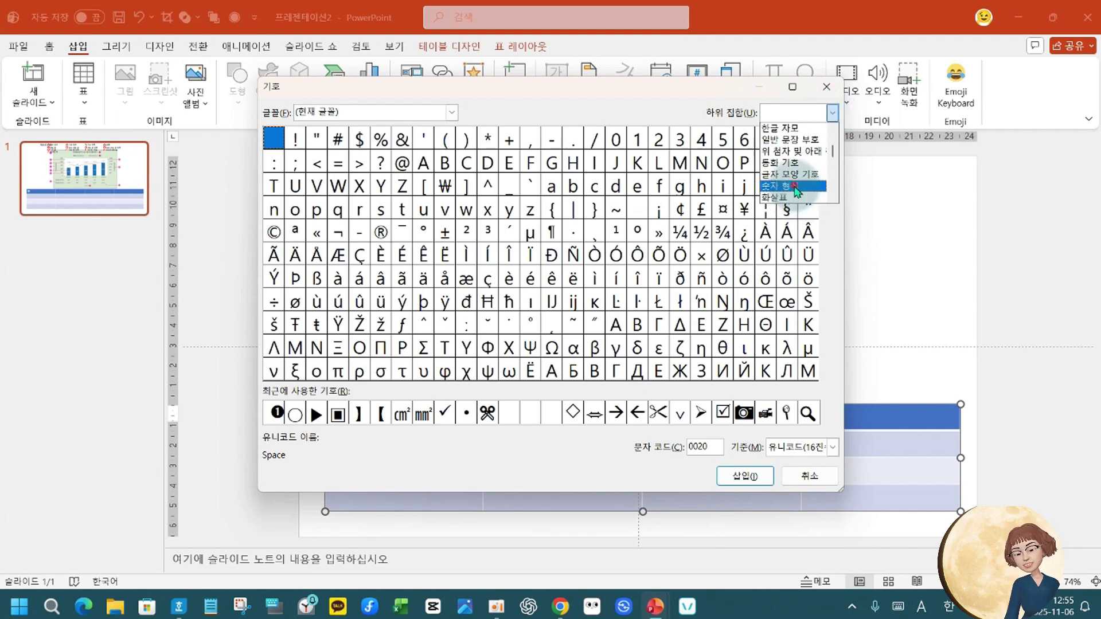
left_click(796, 189)
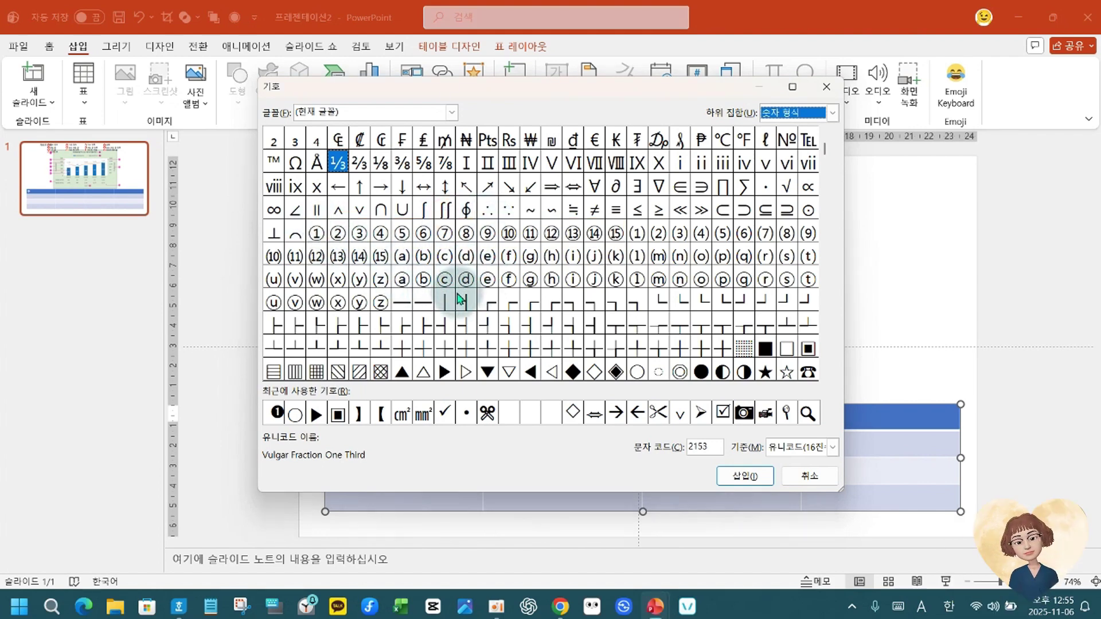
left_click(832, 112)
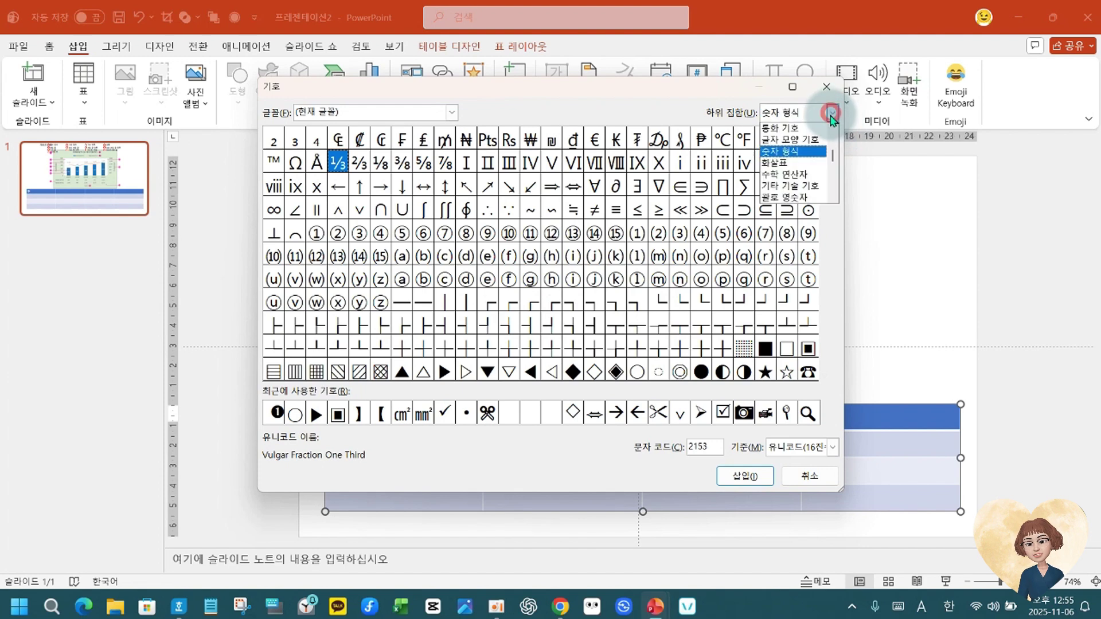
left_click(805, 198)
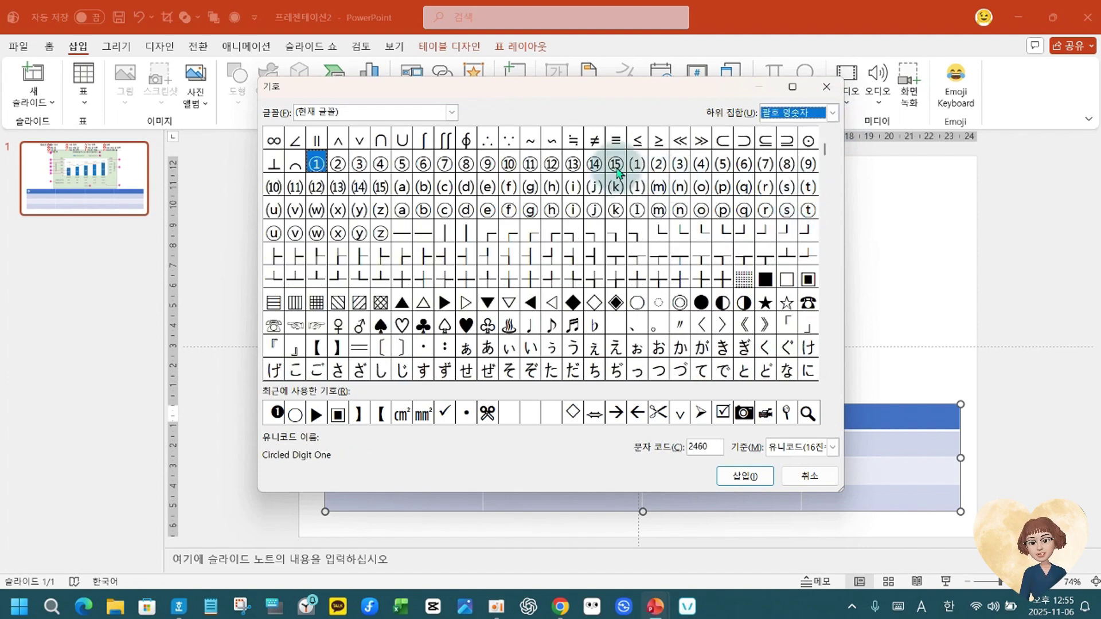
- Browse the 도형 기호 symbol subset, followed by the 기타 기호 subset
left_click(832, 113)
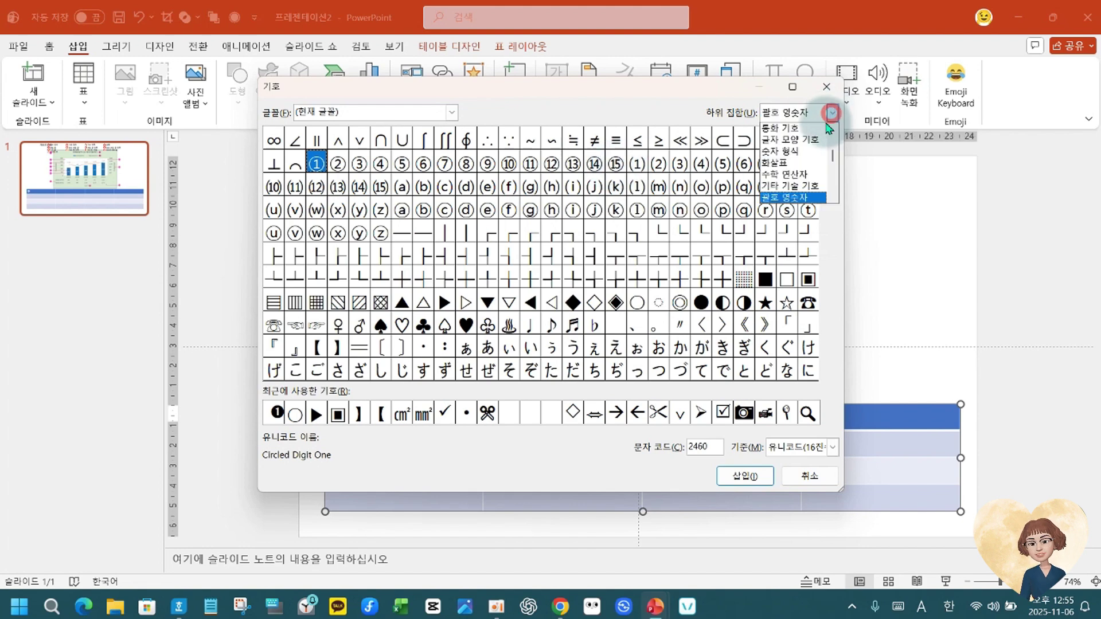
scroll(797, 196, "down", 1)
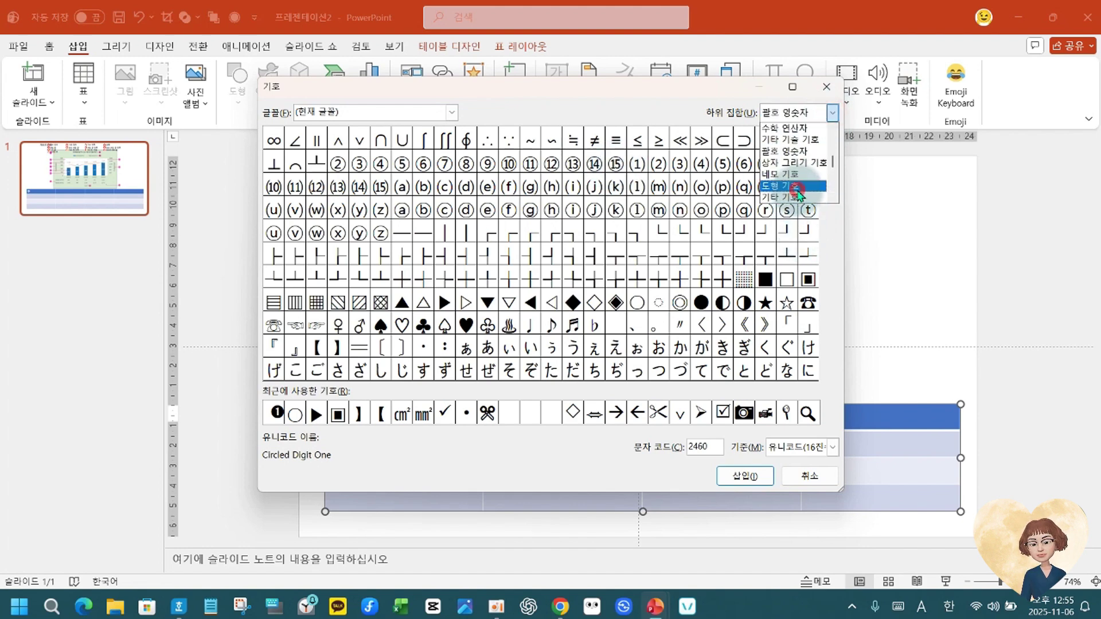
left_click(797, 187)
left_click(832, 113)
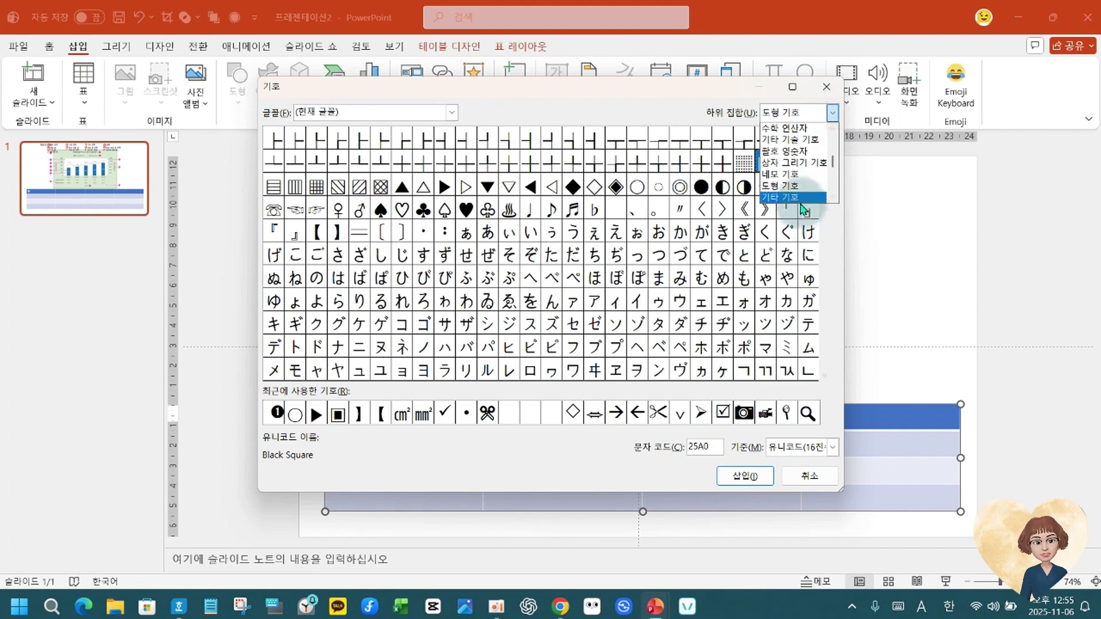
scroll(801, 178, "down", 1)
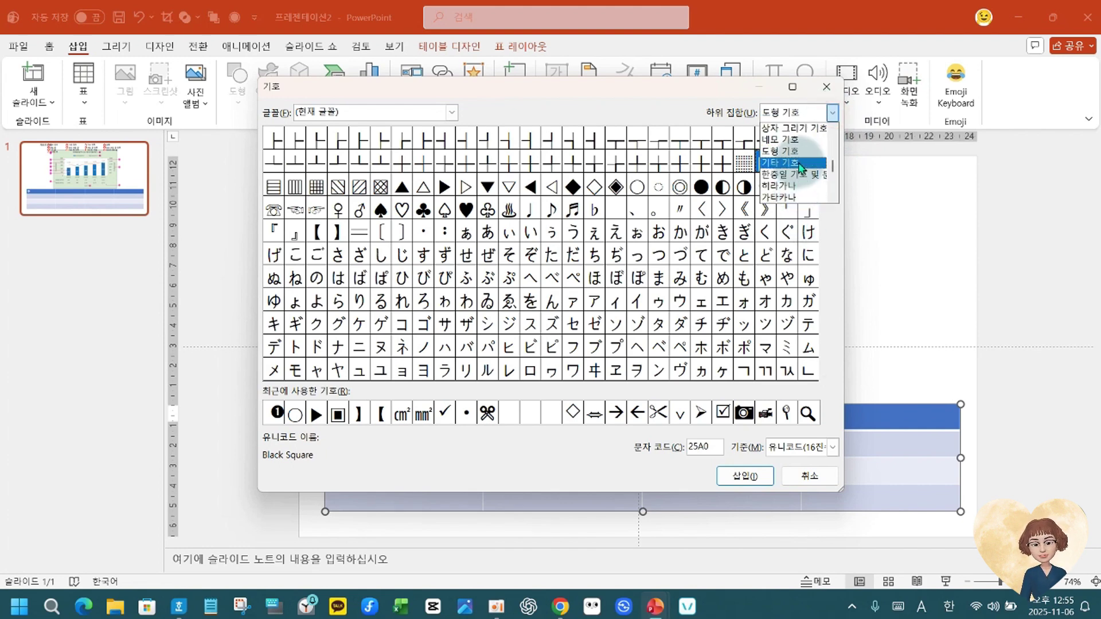
left_click(799, 168)
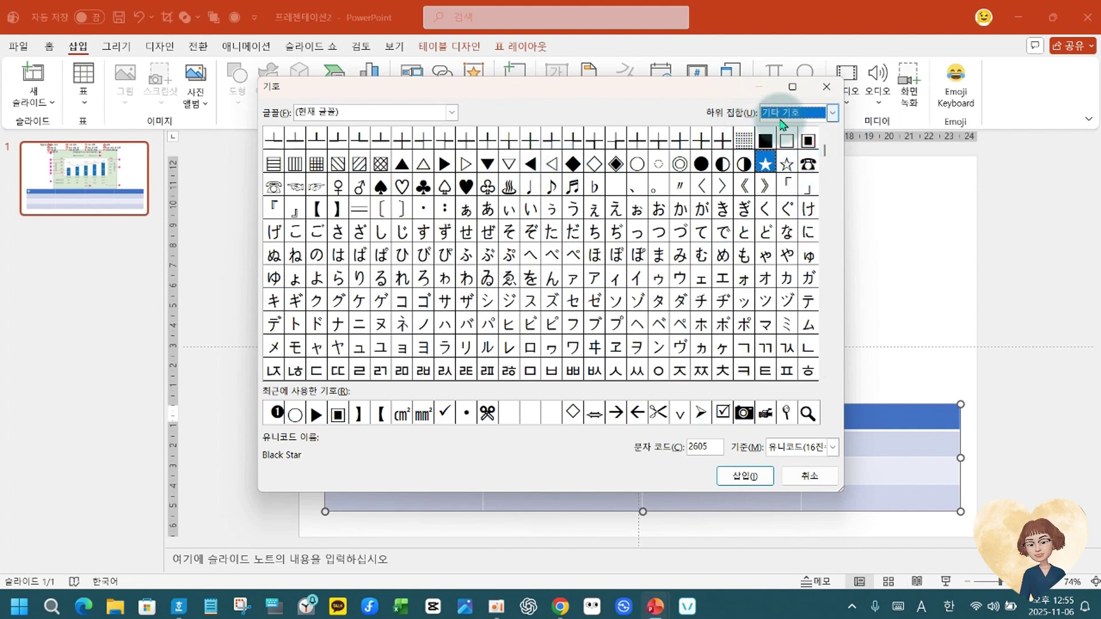
- Return the symbol list to the 괄호 영숫자 subset to review the circled numbers
left_click(832, 113)
scroll(803, 198, "up", 1)
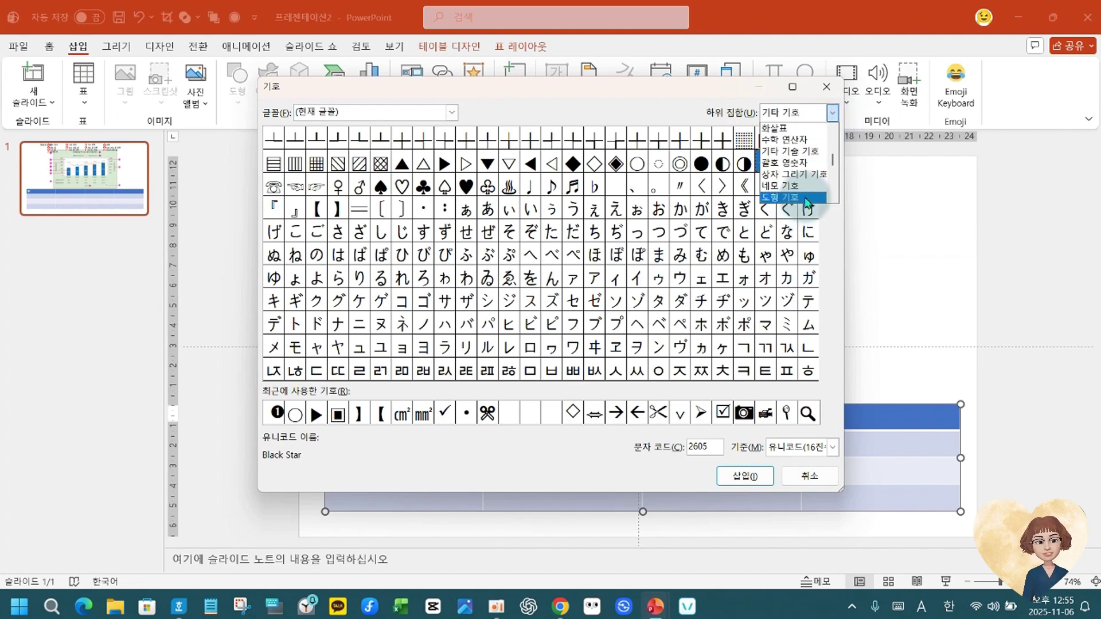
scroll(808, 184, "up", 1)
left_click(811, 168)
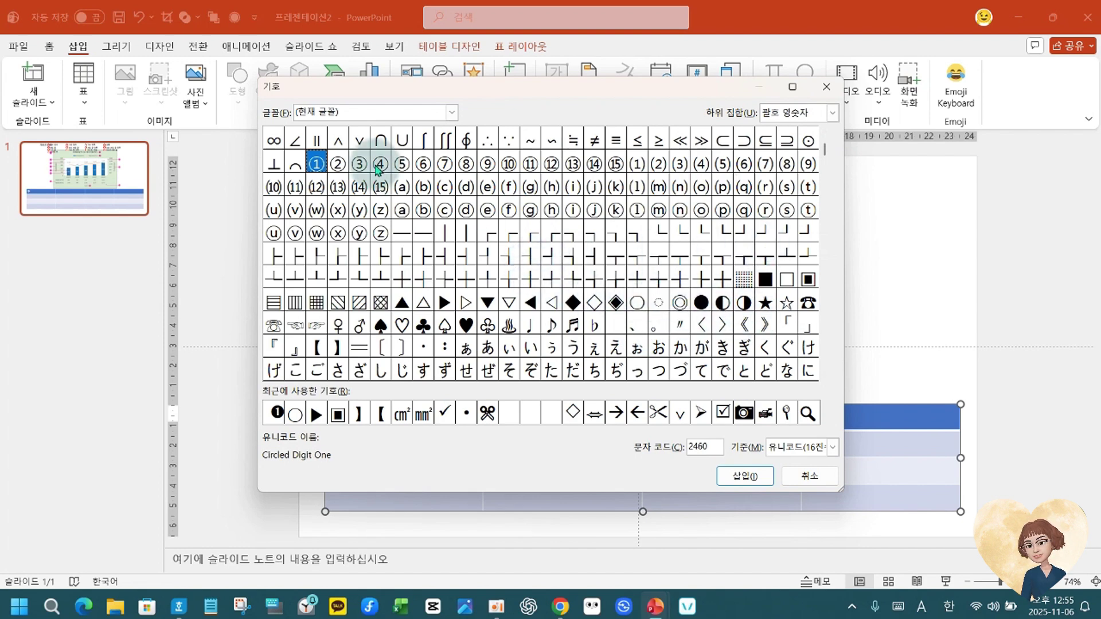
- Find the fonts beginning with w and show the Wingdings symbol set
left_click(451, 113)
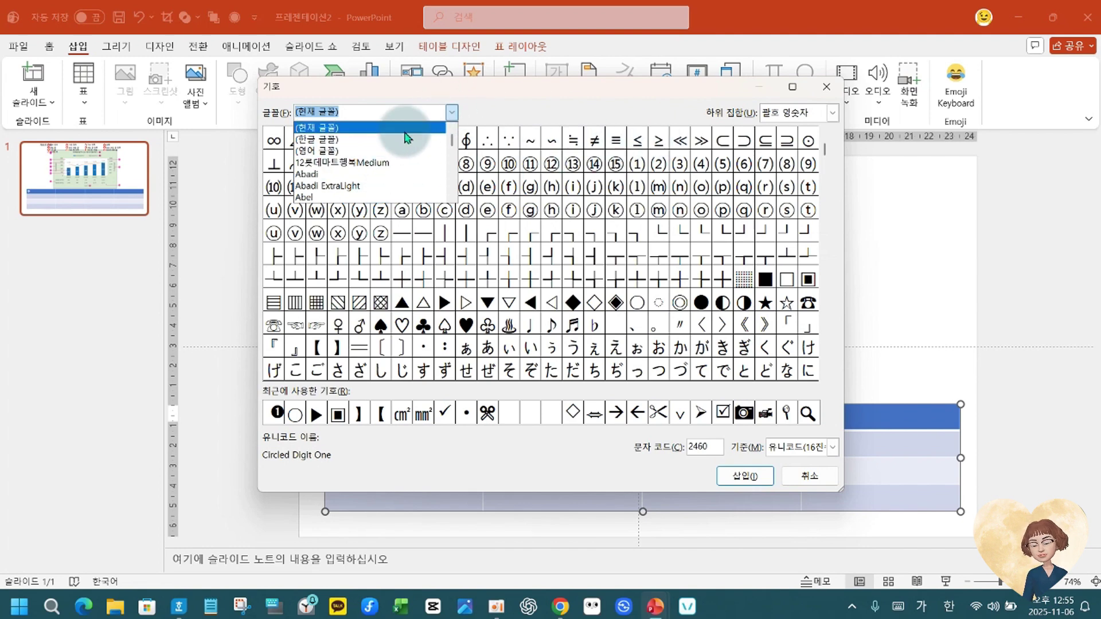
left_click(449, 112)
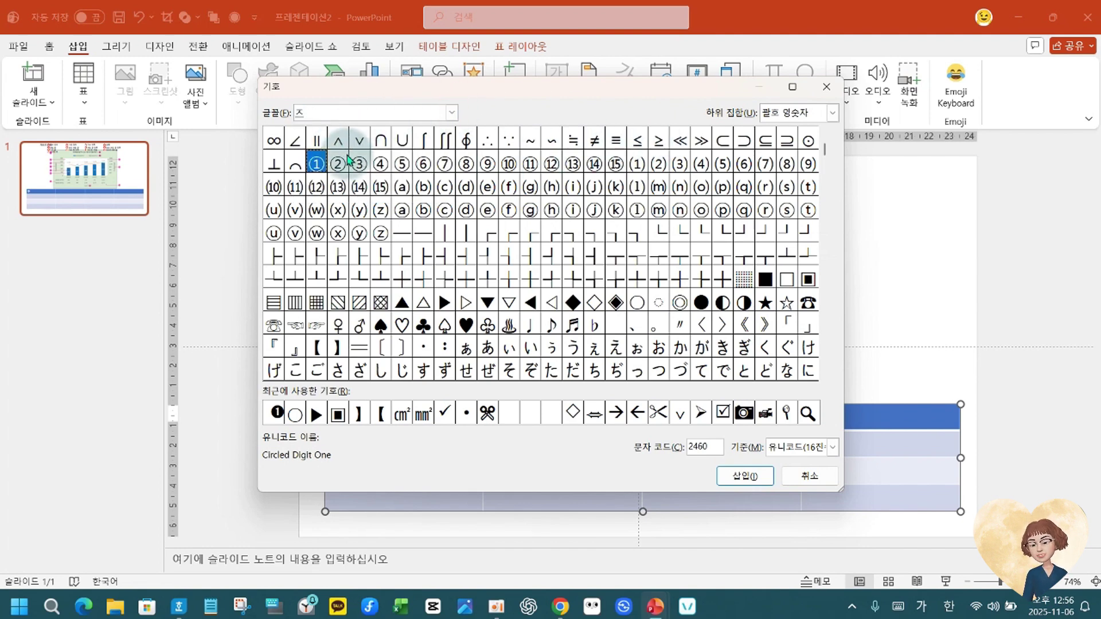
type("ㅈw")
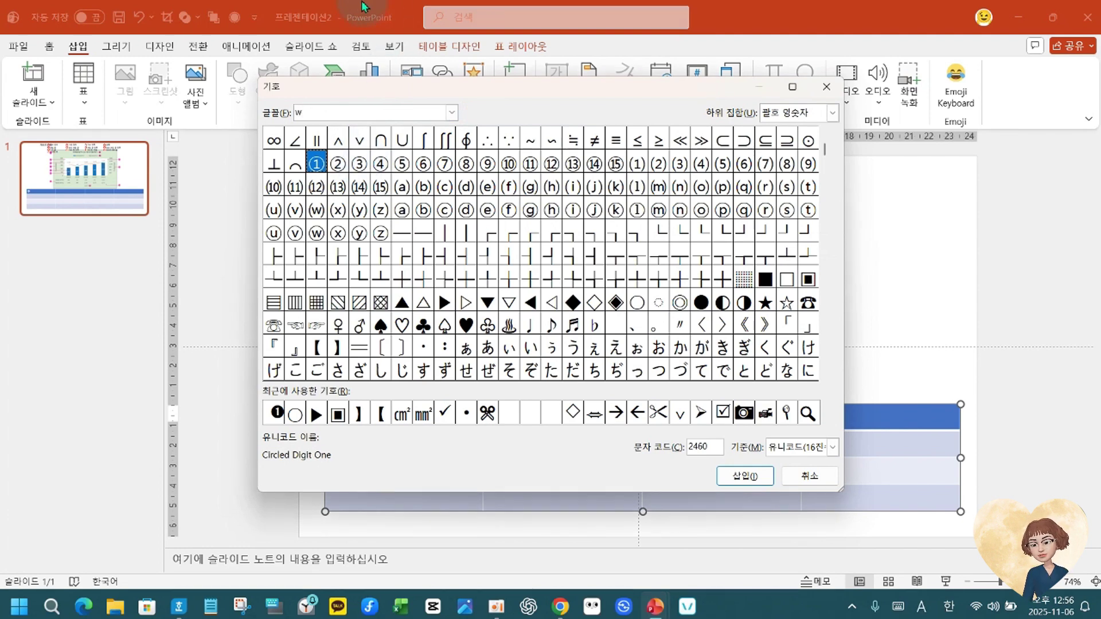
left_click(452, 112)
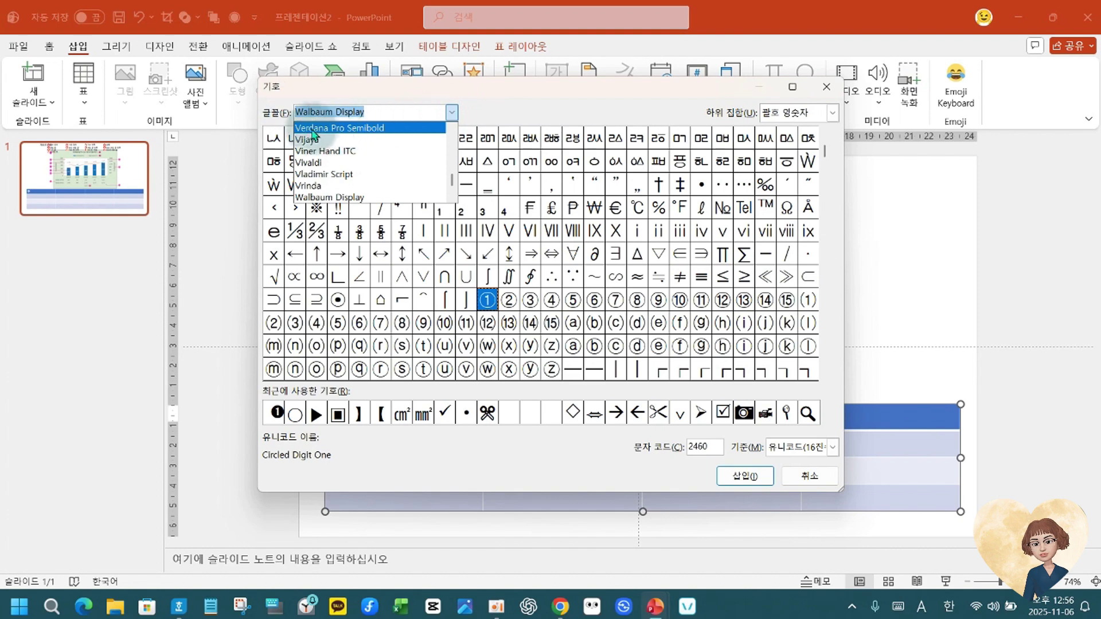
type("w")
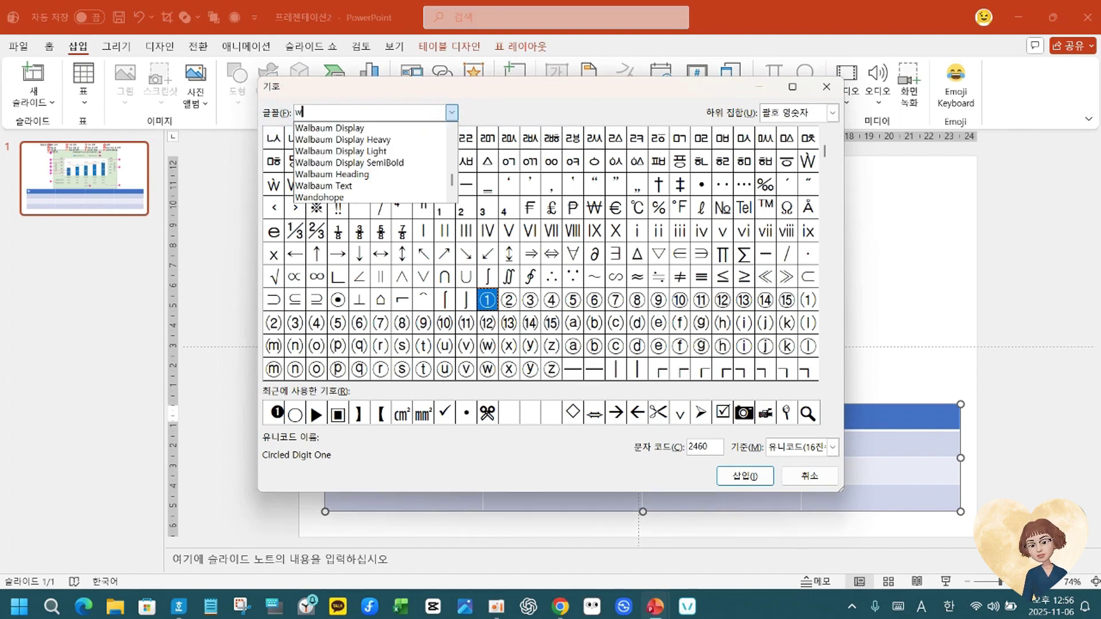
scroll(367, 172, "down", 2)
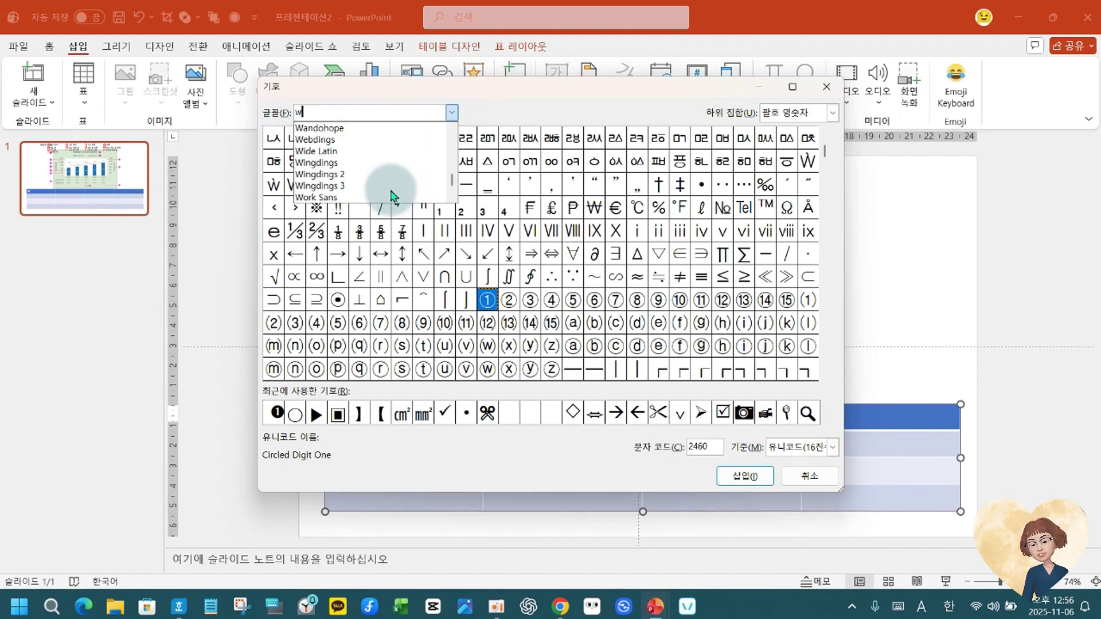
left_click(355, 163)
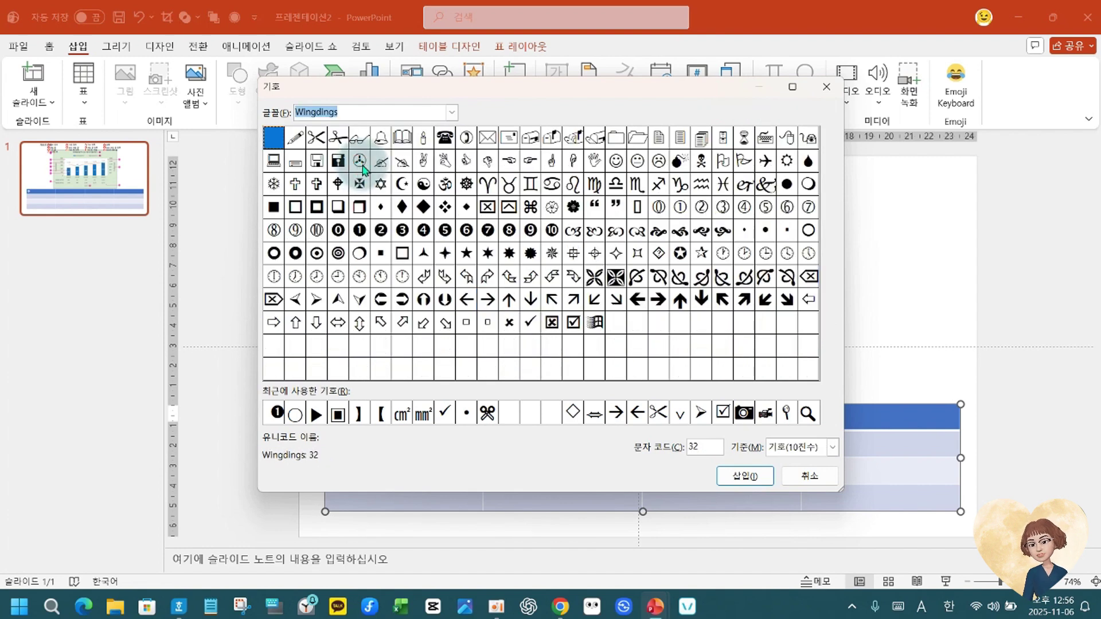
- Review the Wingdings 2, Wingdings 3 and Webdings symbol sets, and leave the symbol dialog without inserting anything
left_click(451, 115)
left_click(365, 178)
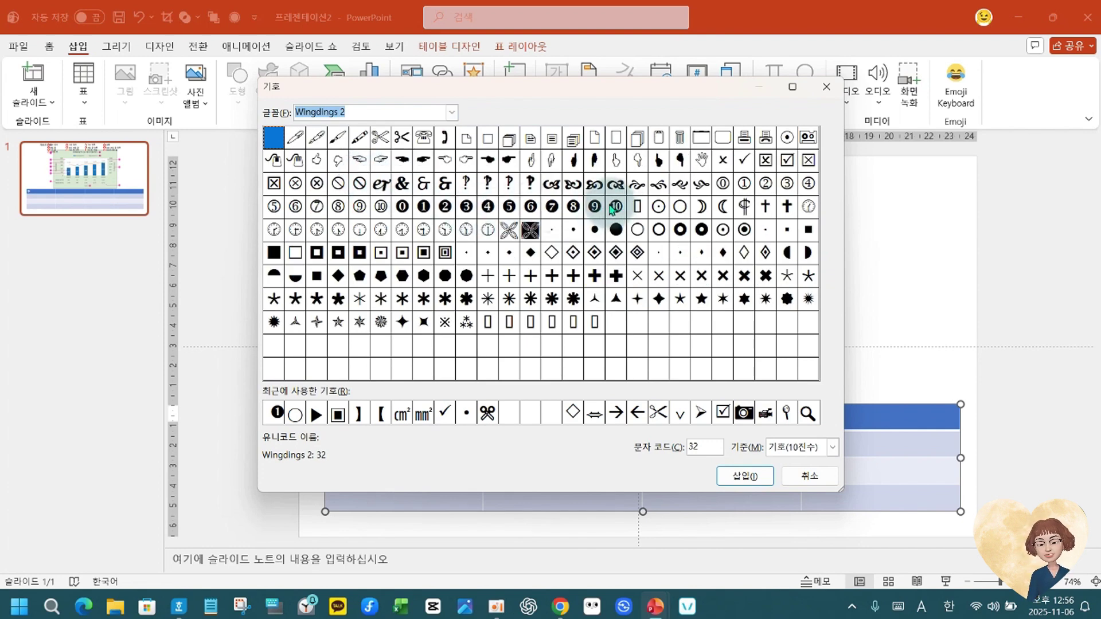
left_click(452, 115)
left_click(412, 183)
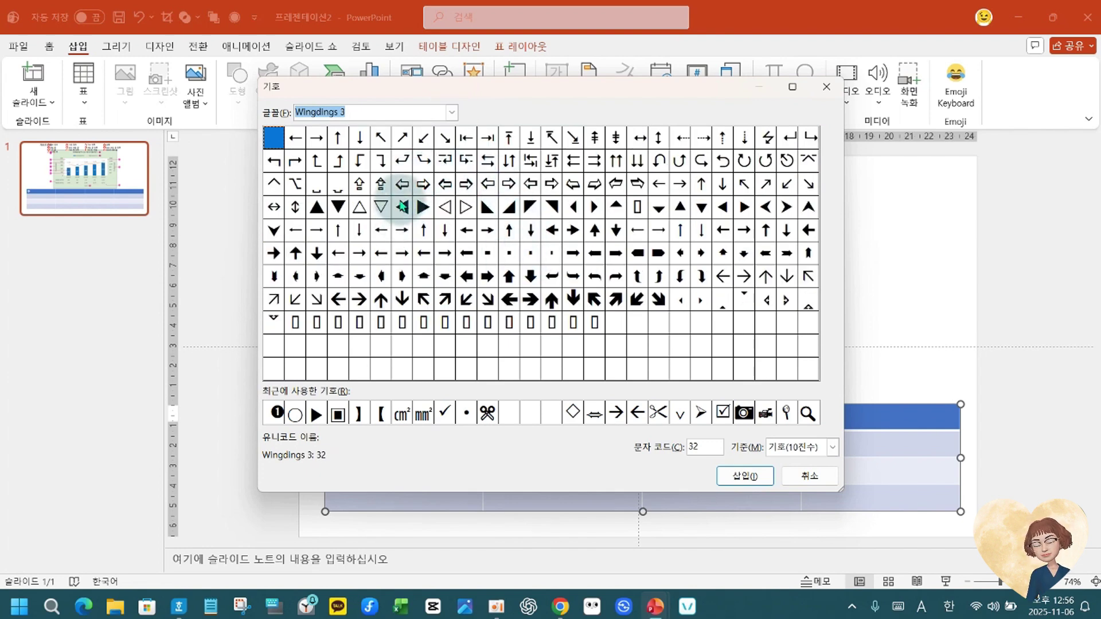
left_click(451, 113)
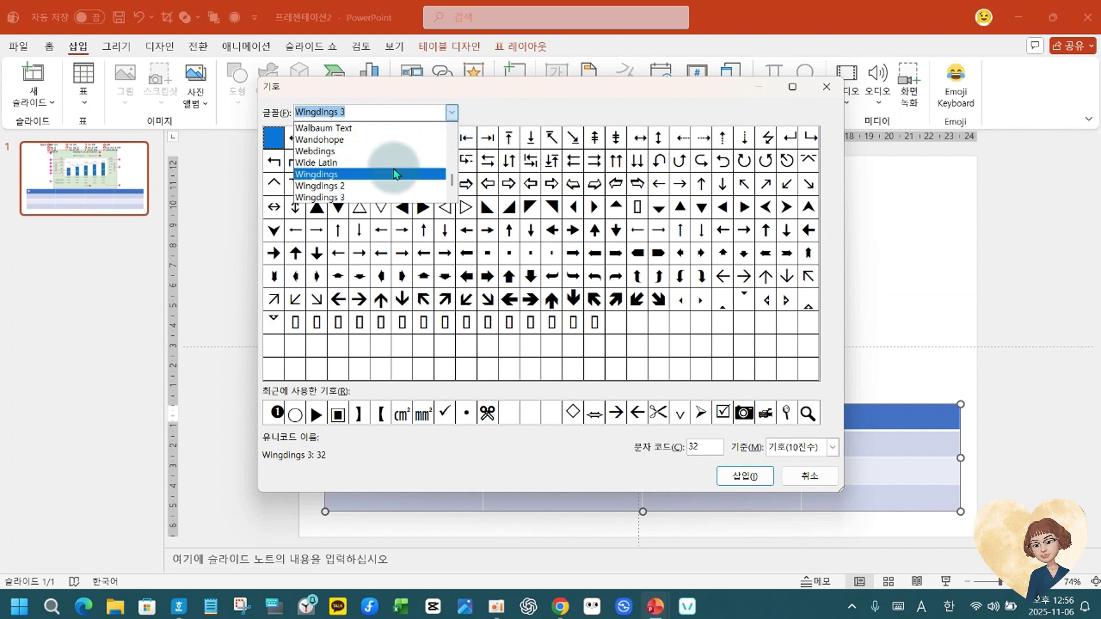
left_click(369, 152)
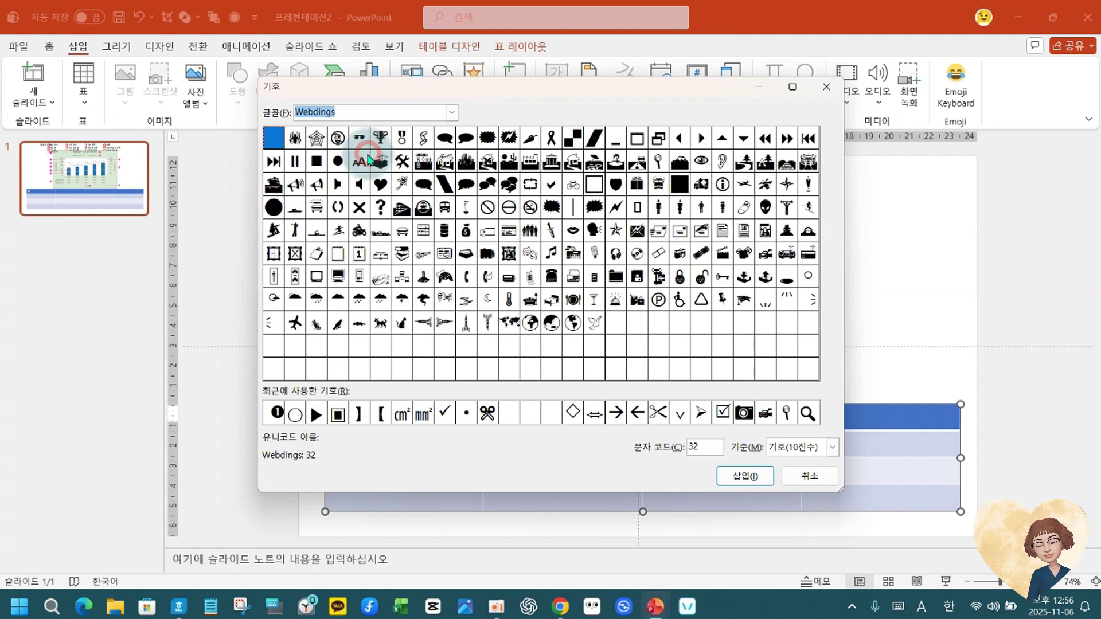
left_click(452, 112)
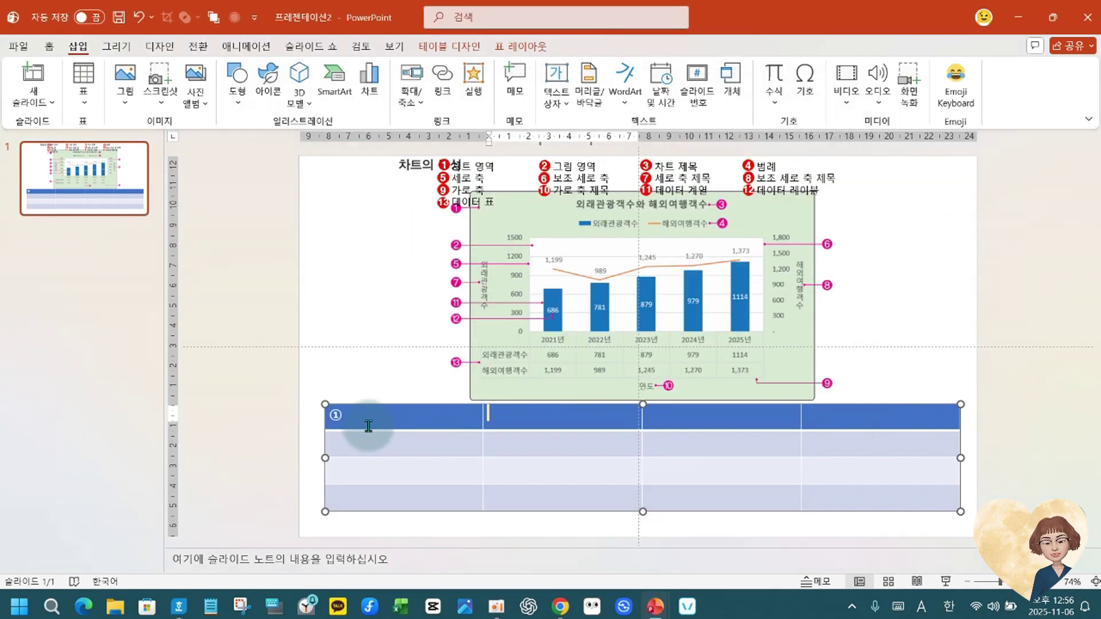
- Add the text "차트 영역" after the ① symbol in the table's first header cell
left_click(355, 418)
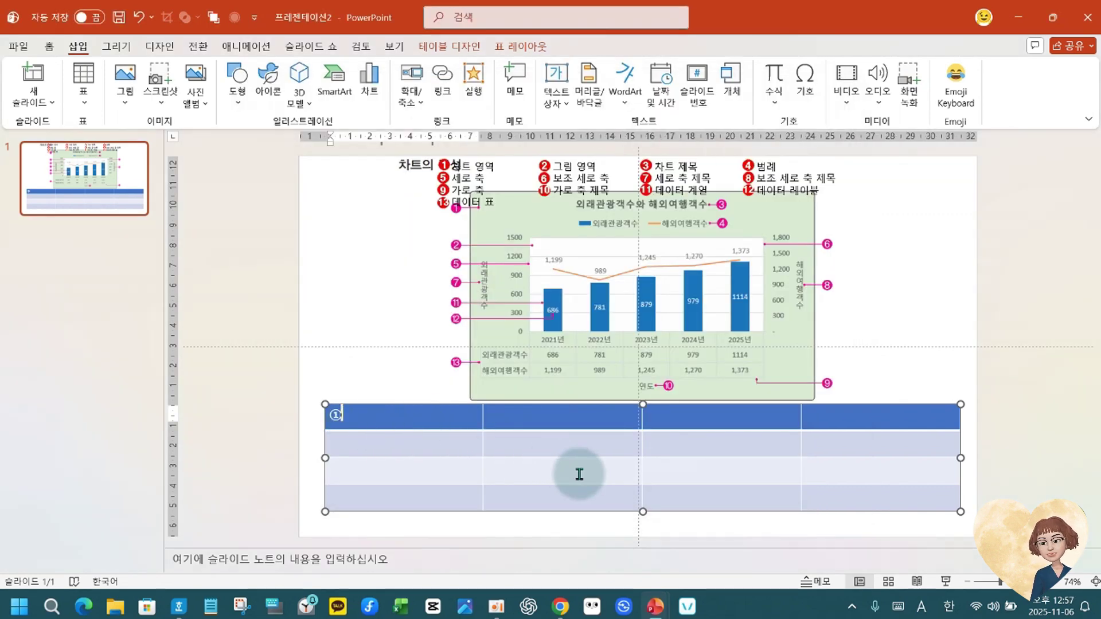
type("dk")
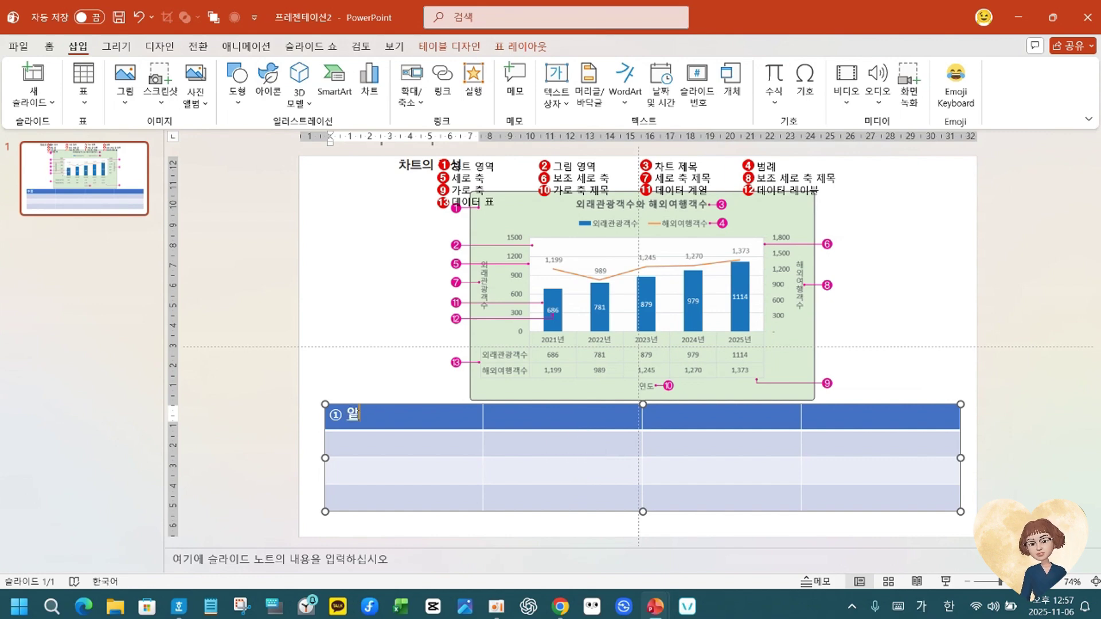
type(" 츠")
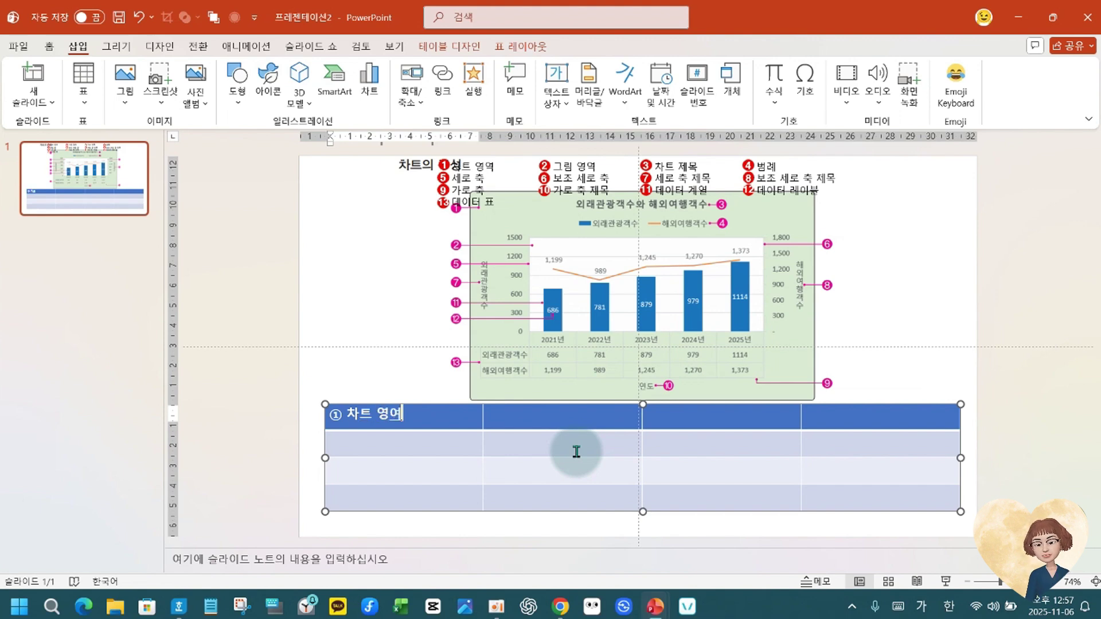
- Insert the ② symbol in the table's second header cell by converting the consonant ㅇ to a special character
key("Tab")
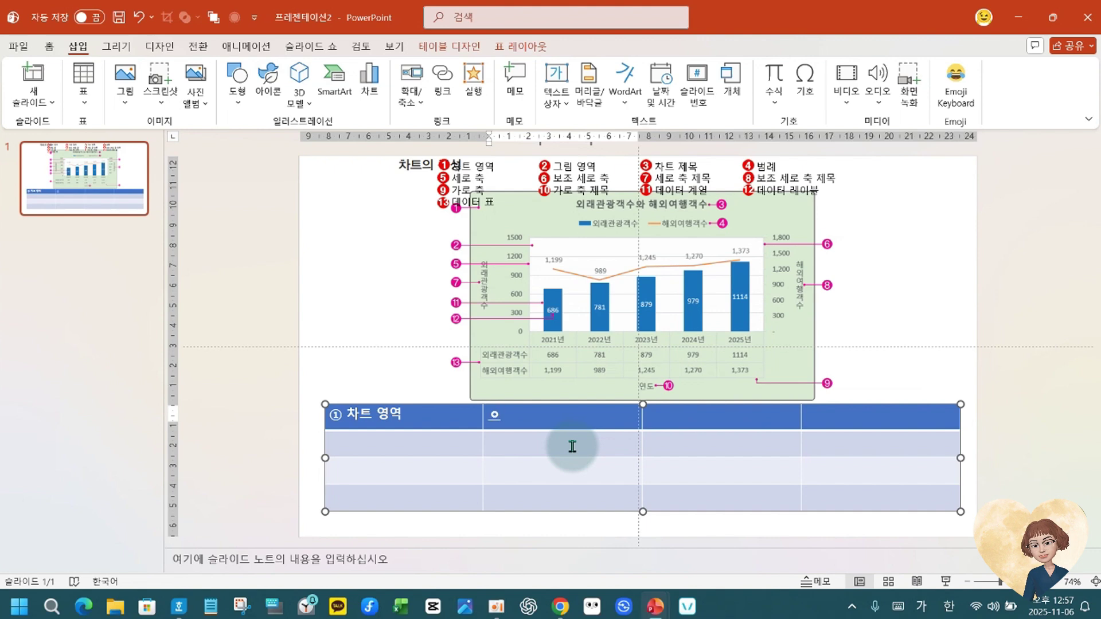
type("ㅇ")
key("Hangul_Hanja")
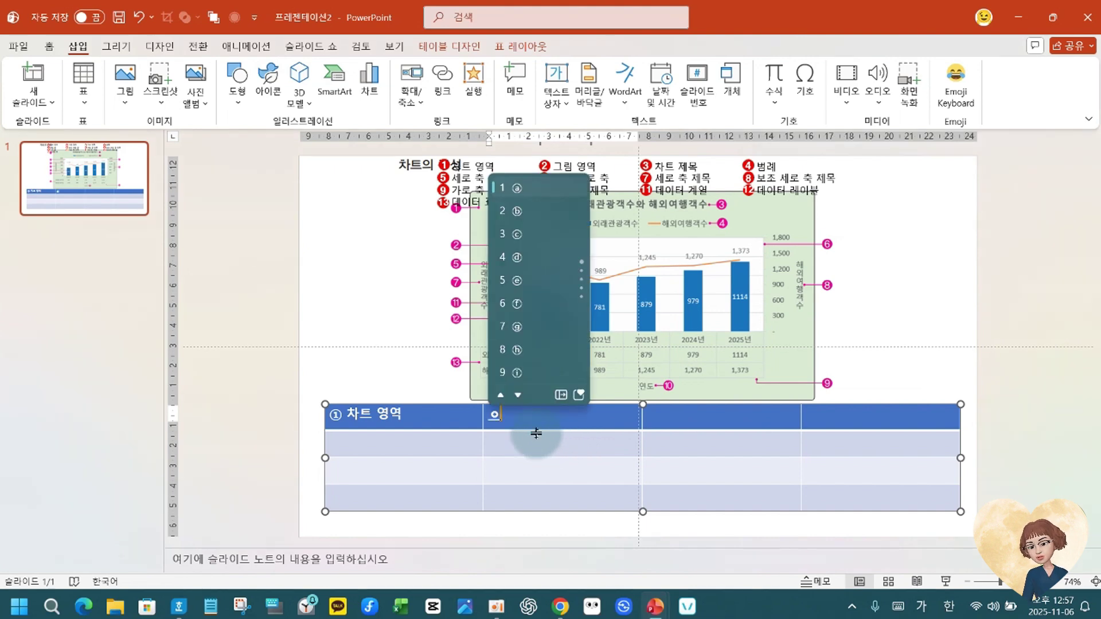
left_click(560, 395)
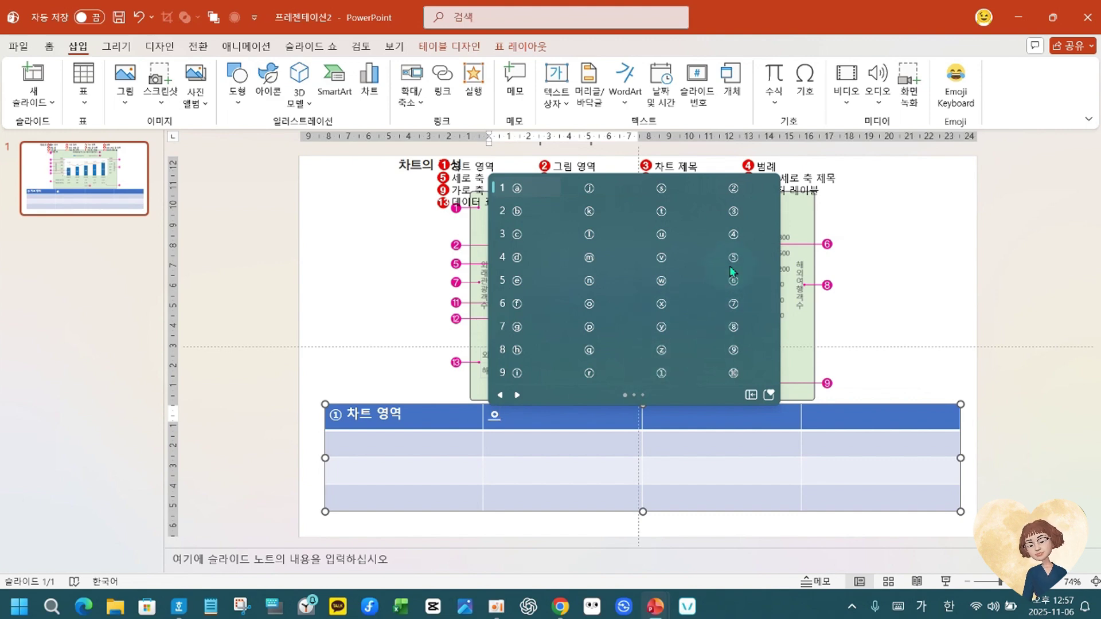
left_click(733, 188)
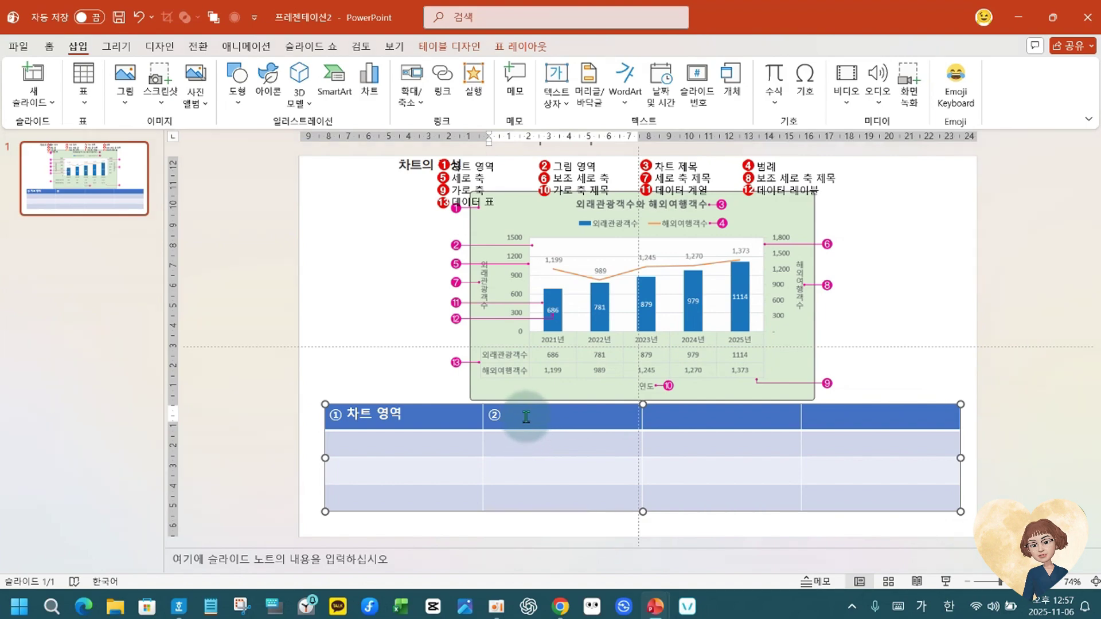
- Open the symbol dialog and show the 숫자 형식 subset of the (현재 글꼴) font
left_click(805, 79)
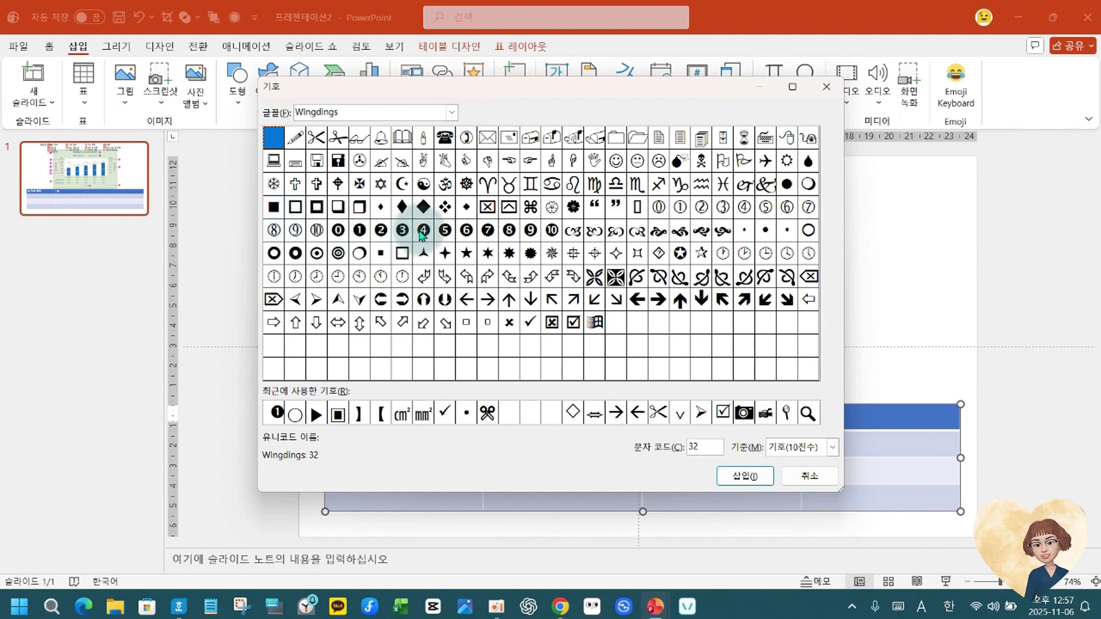
left_click(453, 112)
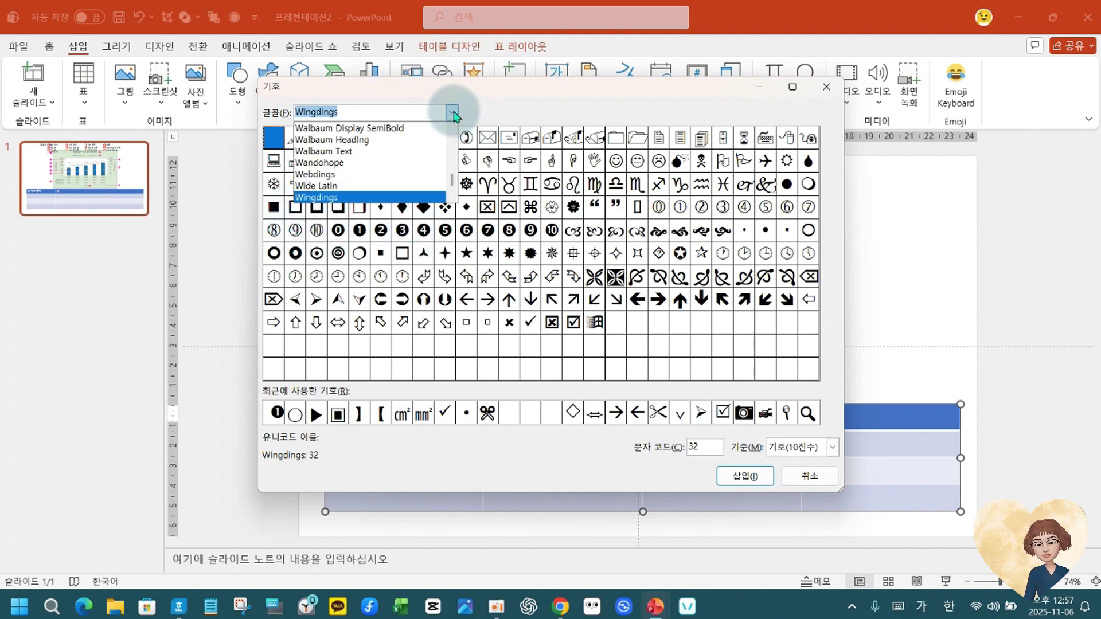
left_click(453, 112)
left_click(452, 112)
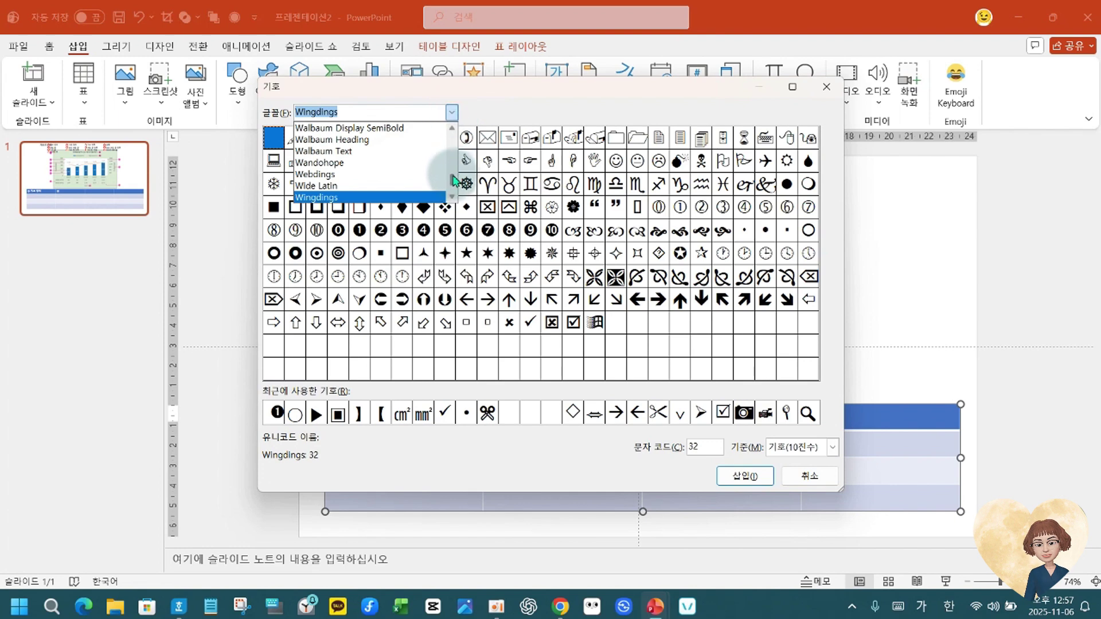
left_click_drag(452, 178, 451, 127)
left_click(401, 127)
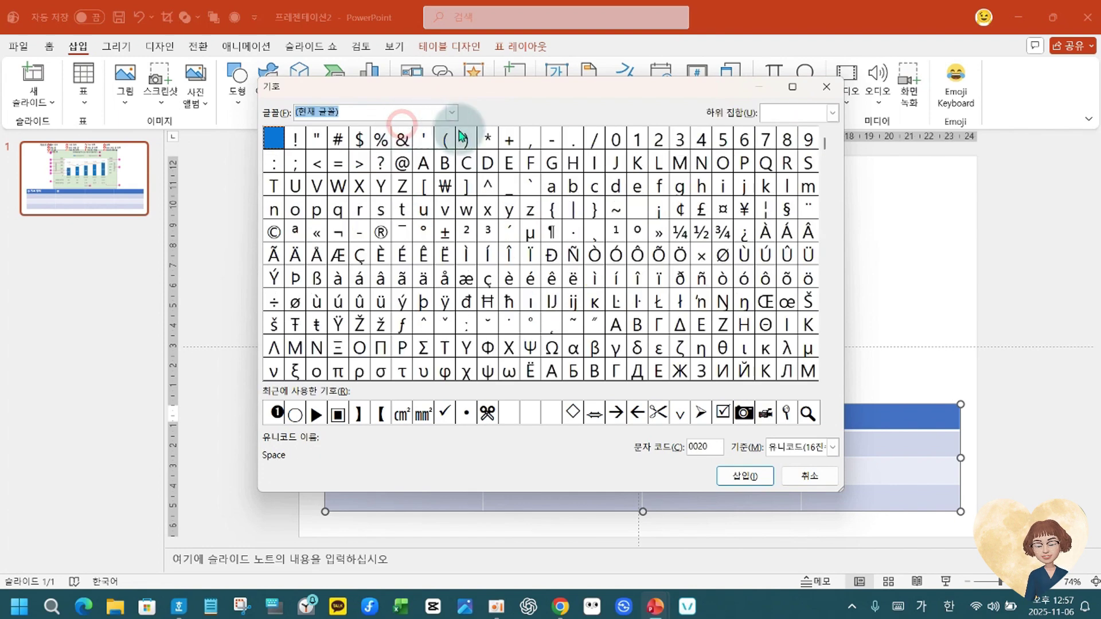
left_click(831, 113)
scroll(808, 184, "down", 5)
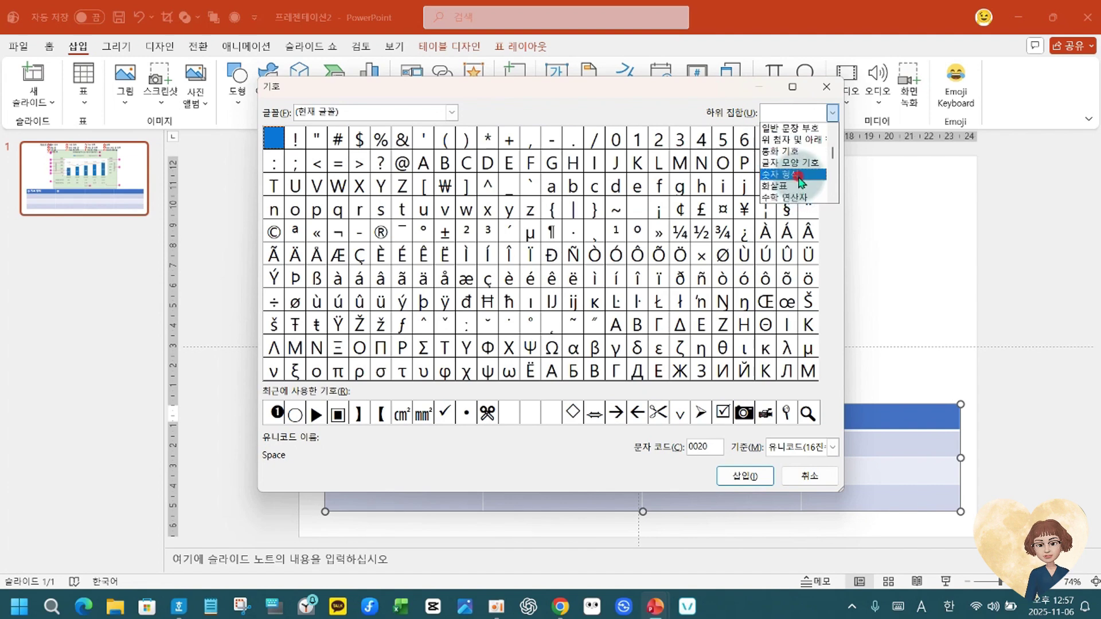
left_click(797, 175)
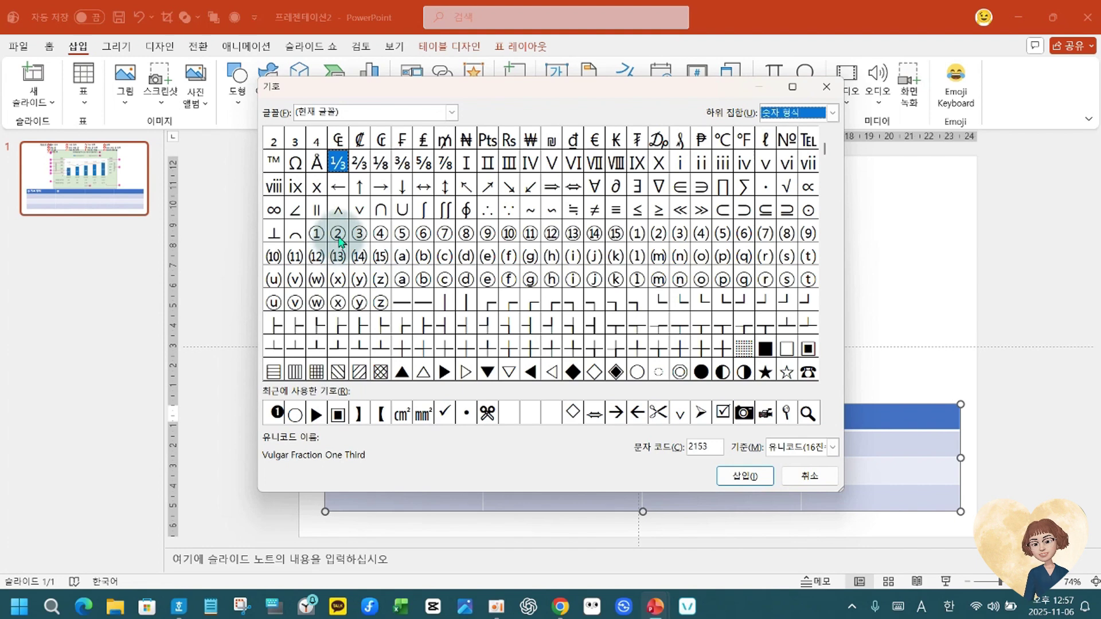
- Insert the circled numbers ③, ④, ⑤ and ⑥ after ② in the second header cell
left_click(360, 236)
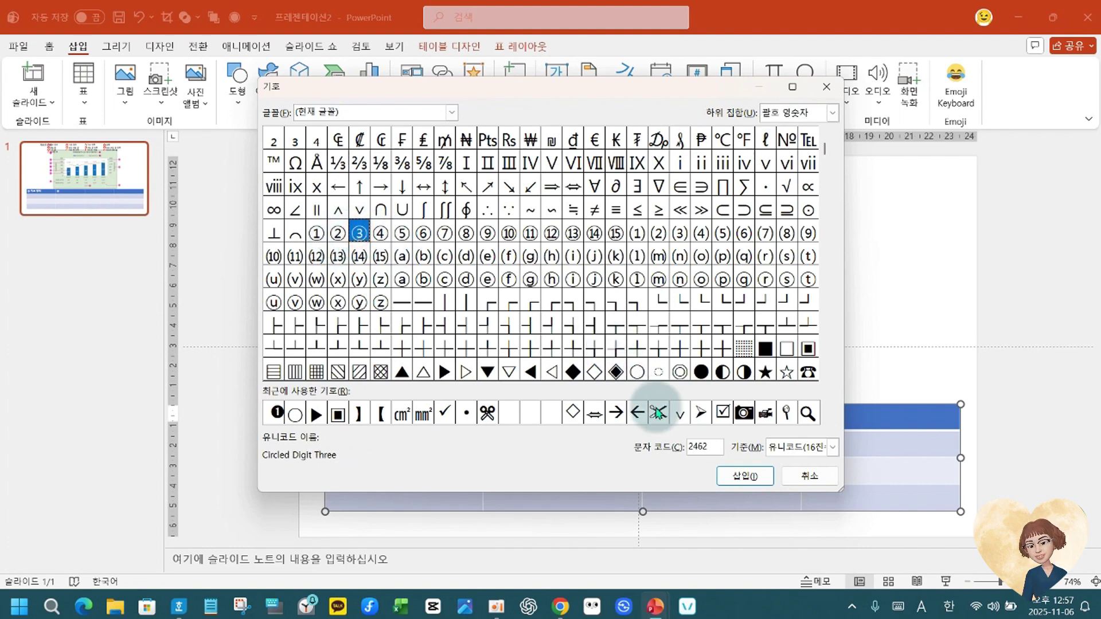
left_click(734, 478)
left_click(381, 233)
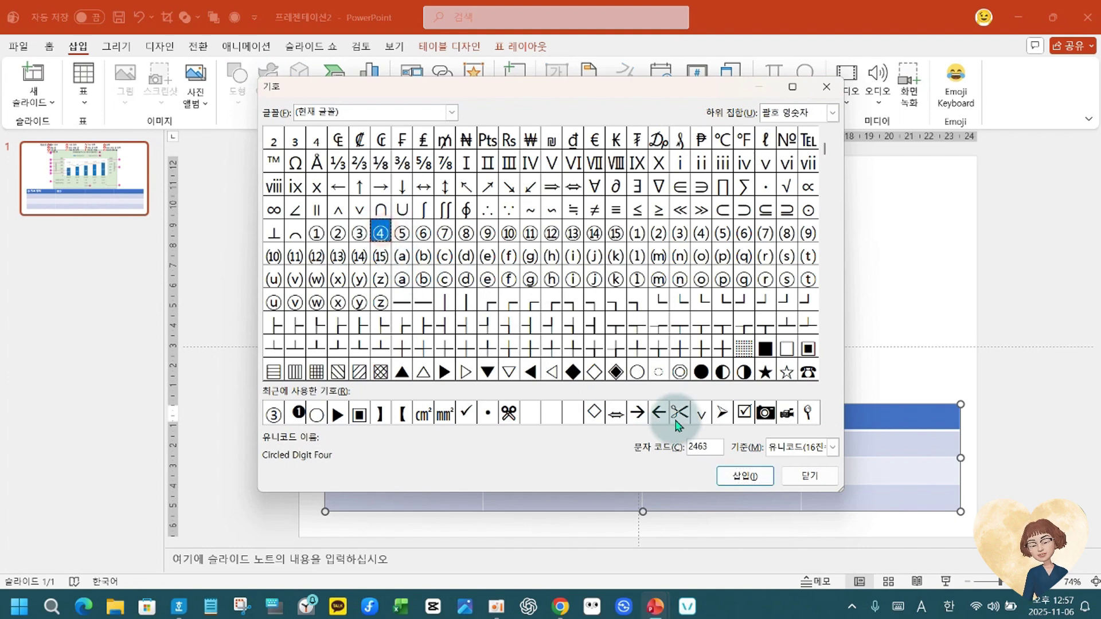
left_click(747, 480)
left_click(402, 233)
left_click(741, 476)
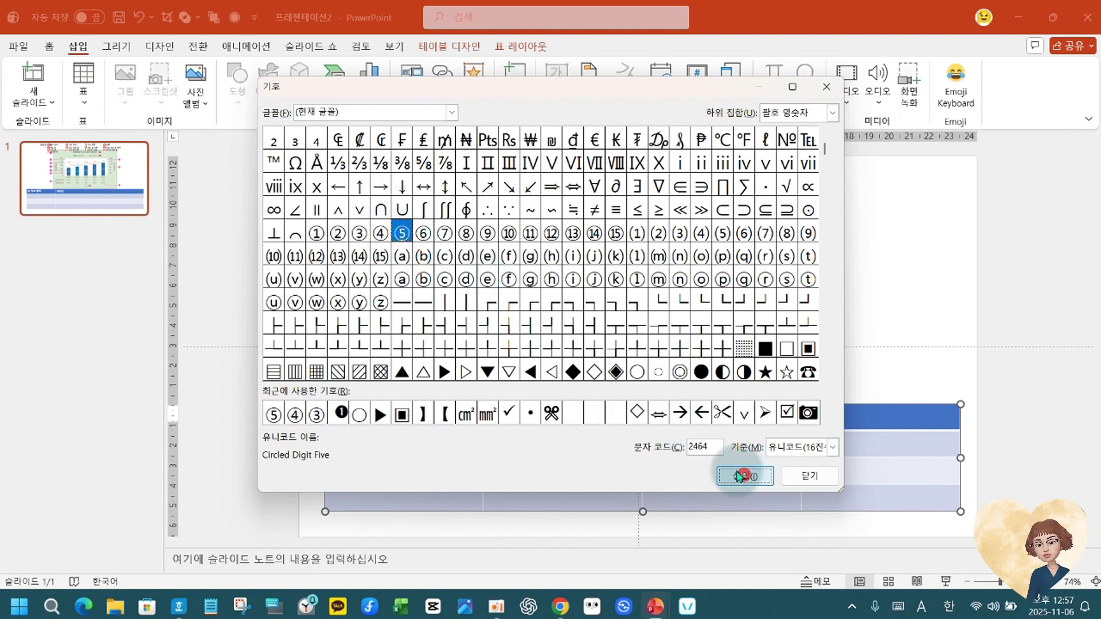
left_click(425, 235)
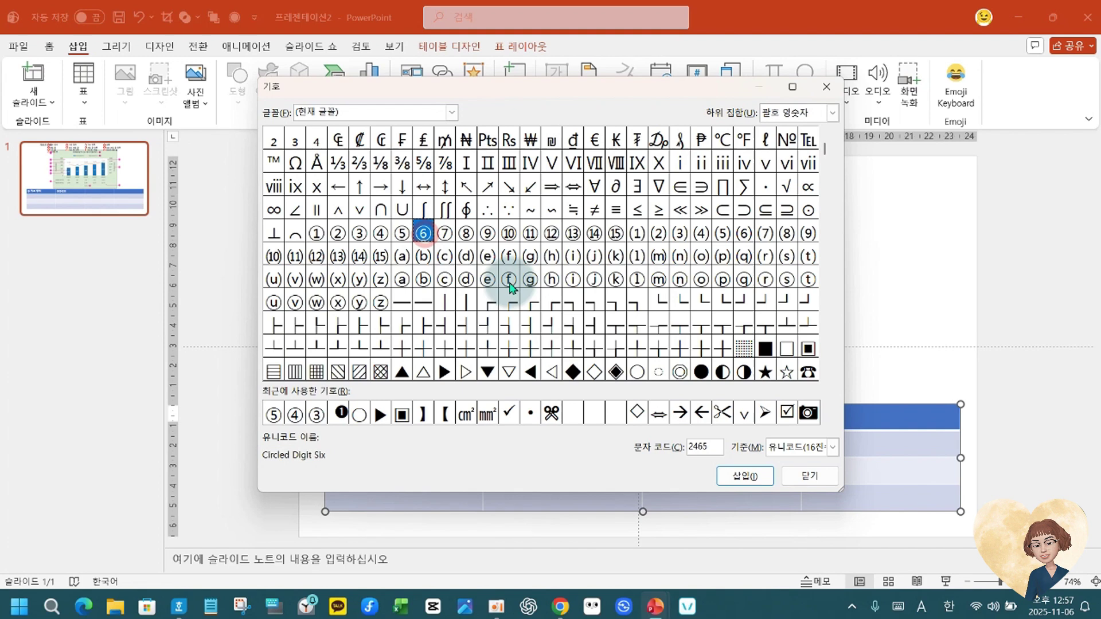
left_click(744, 481)
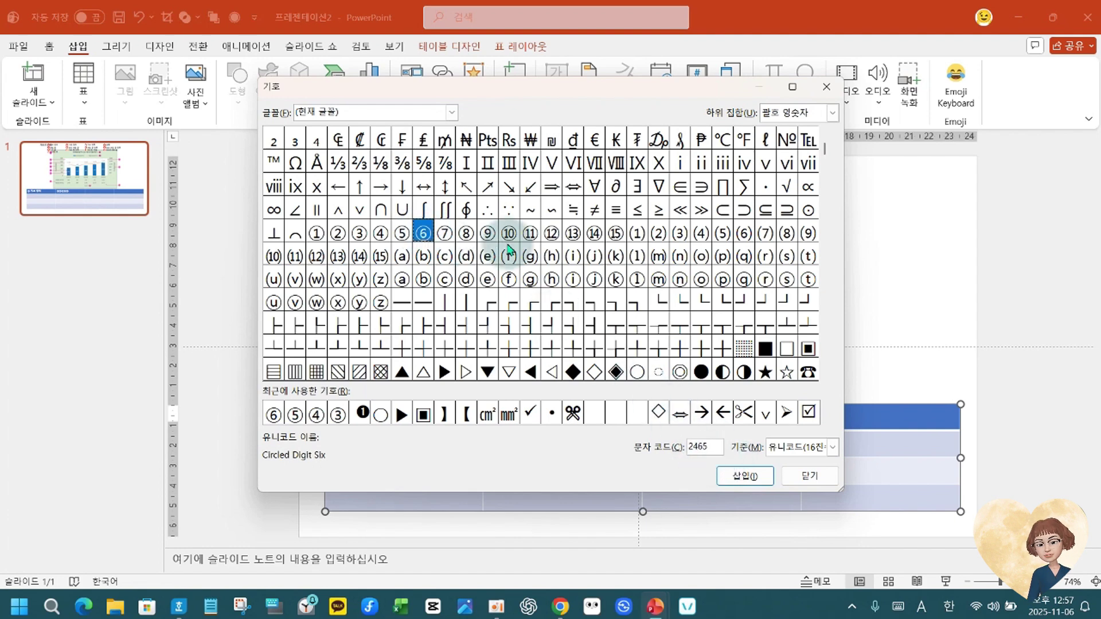
- Insert the circled numbers ⑦, ⑧, ⑨ and ⑩ after ⑥ in the same cell
left_click(444, 234)
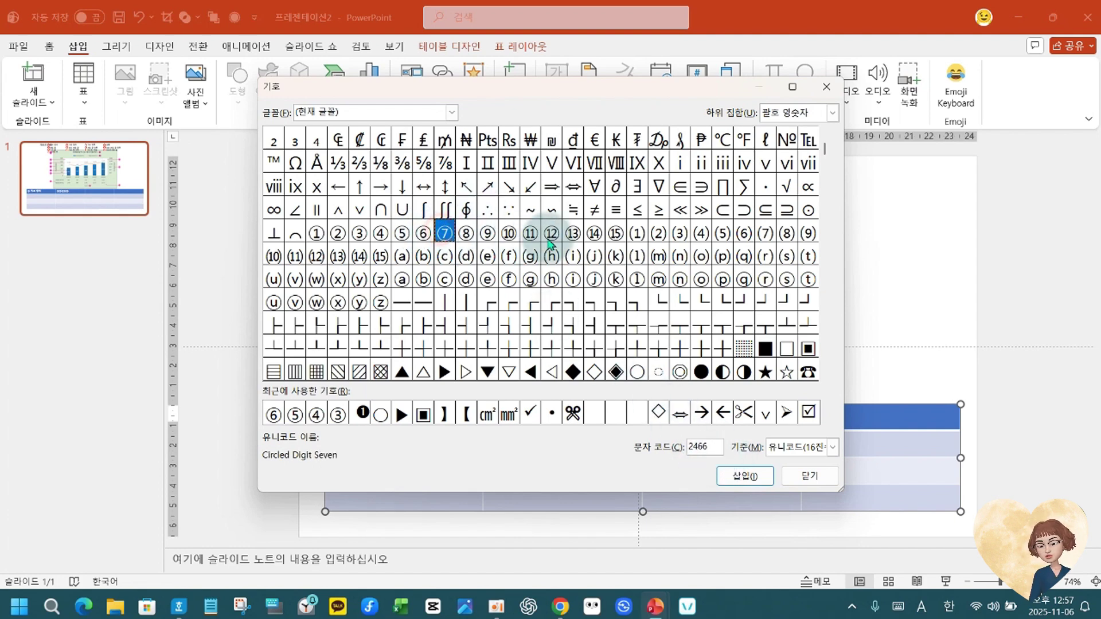
left_click(740, 478)
left_click(471, 236)
left_click(483, 234)
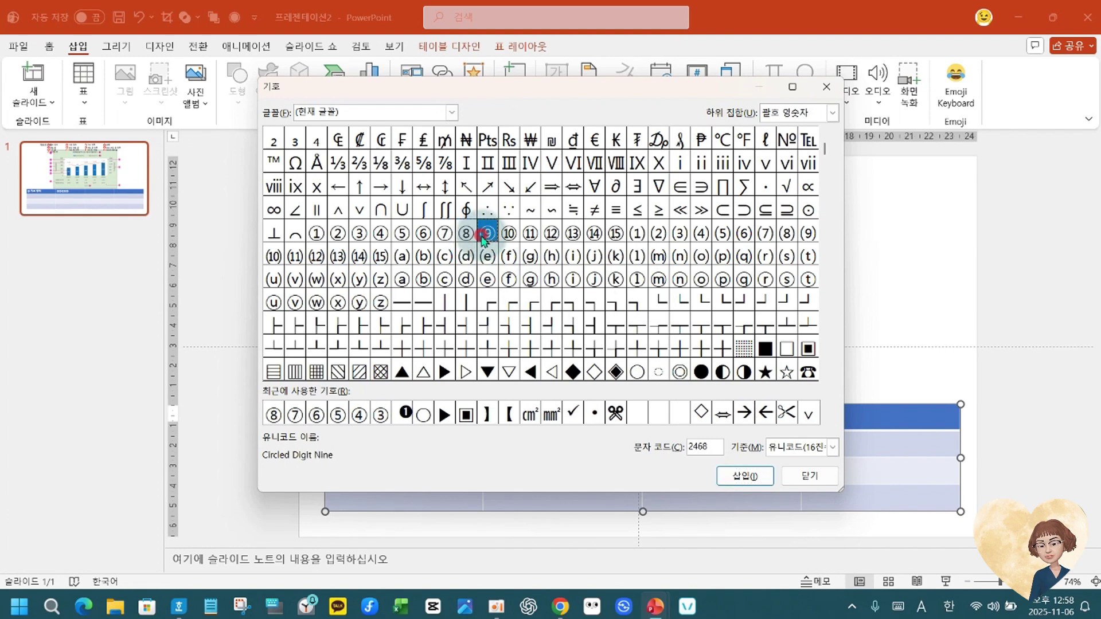
left_click(745, 478)
left_click(508, 234)
left_click(743, 477)
- Insert the circled numbers ⑪, ⑫ and ⑬ after ⑩ and close the symbol dialog
left_click(530, 234)
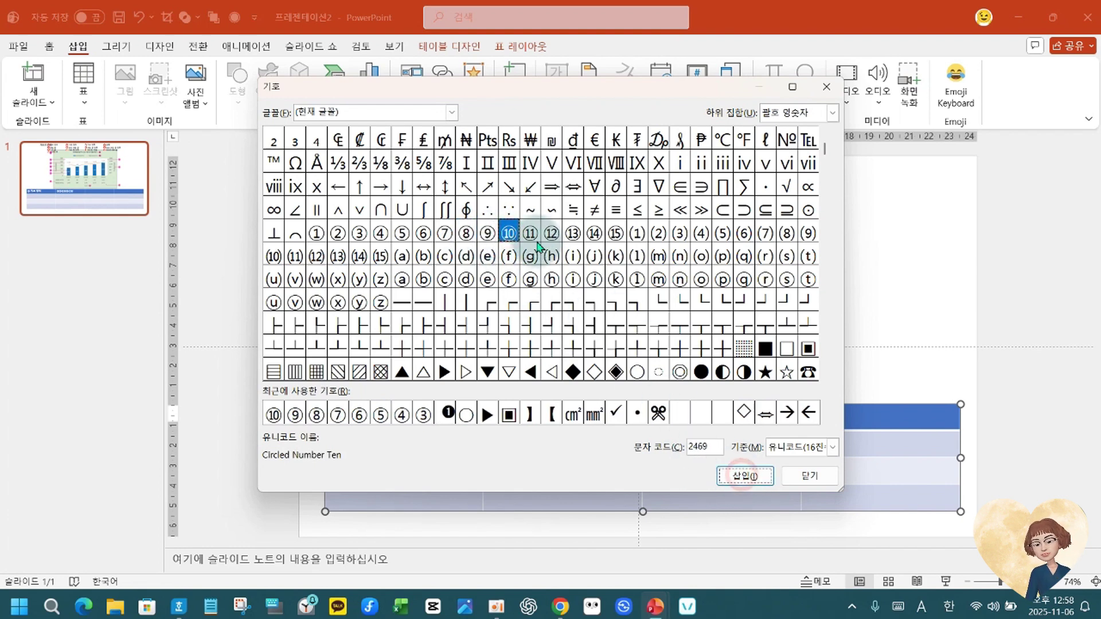
left_click(744, 477)
left_click(552, 234)
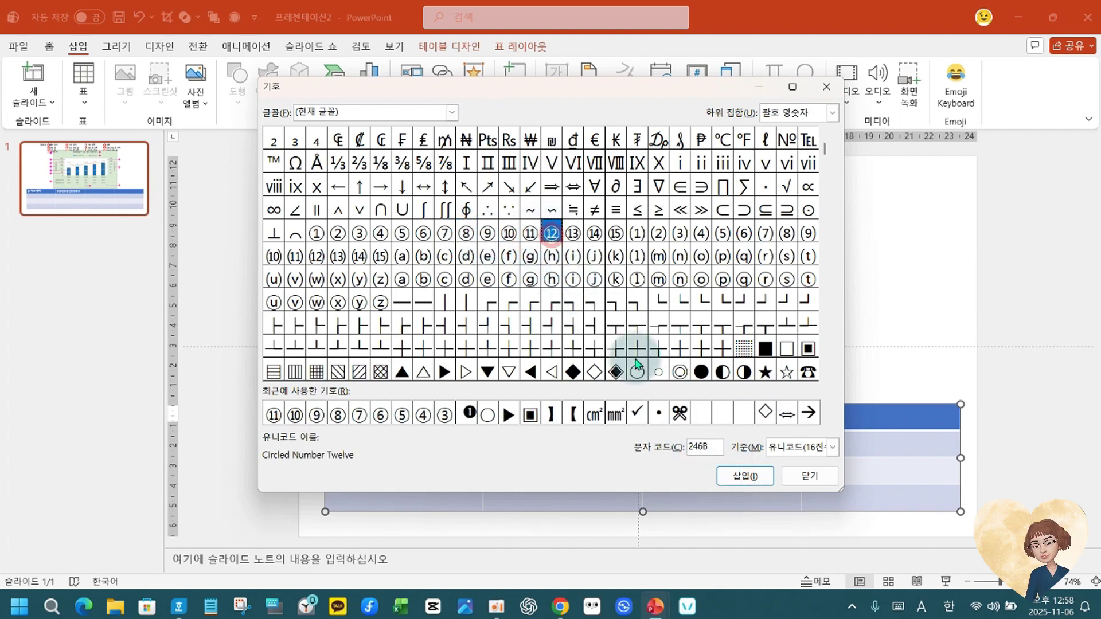
left_click(746, 476)
left_click(573, 234)
left_click(745, 476)
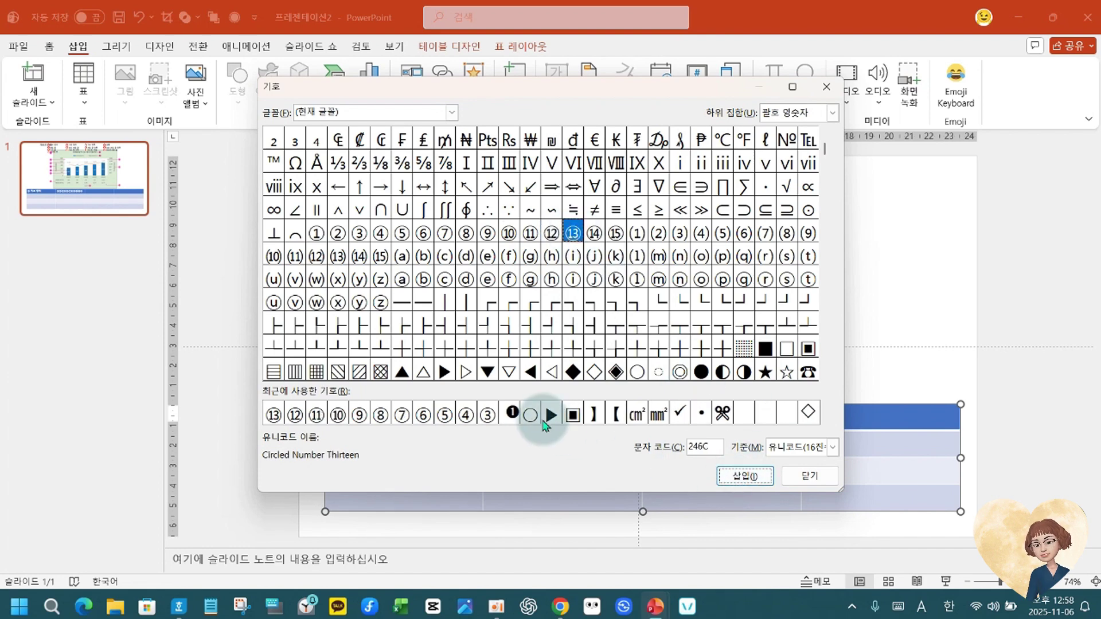
left_click(805, 476)
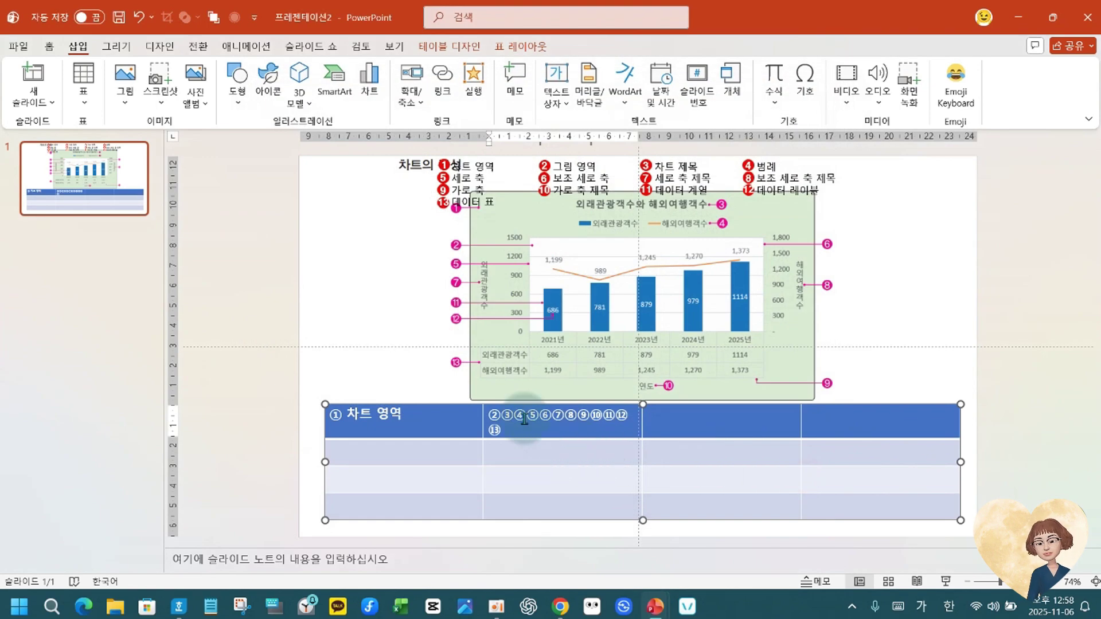